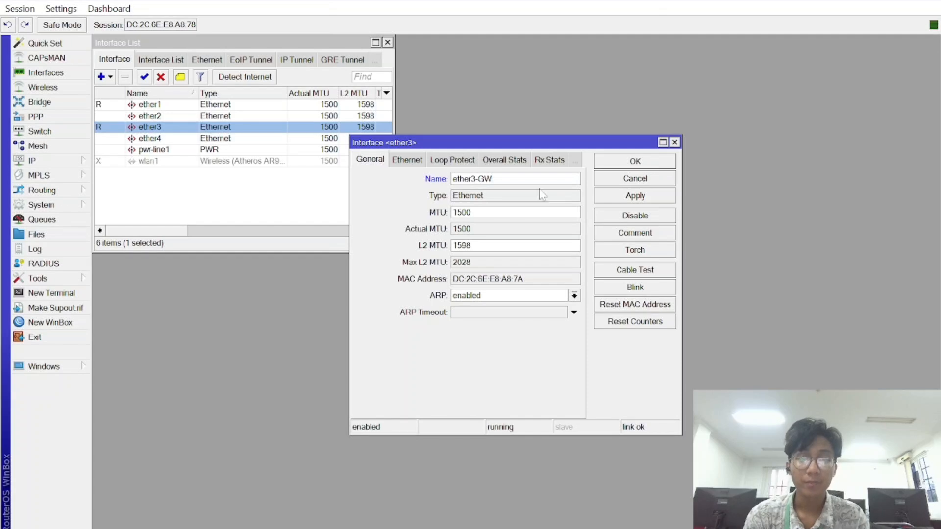
Save ether3's new name ether3-GW and rename the ether1 interface as ether1-PCA
click(616, 196)
click(634, 162)
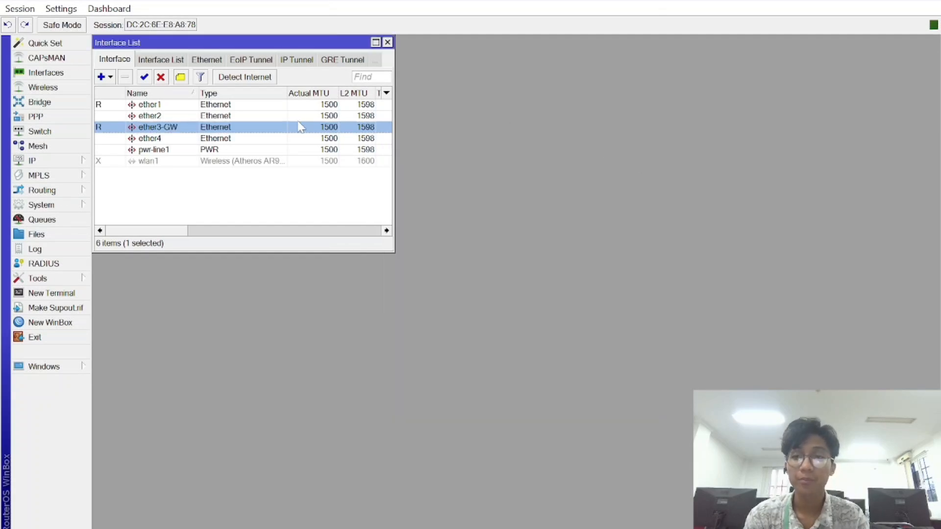
double_click(276, 105)
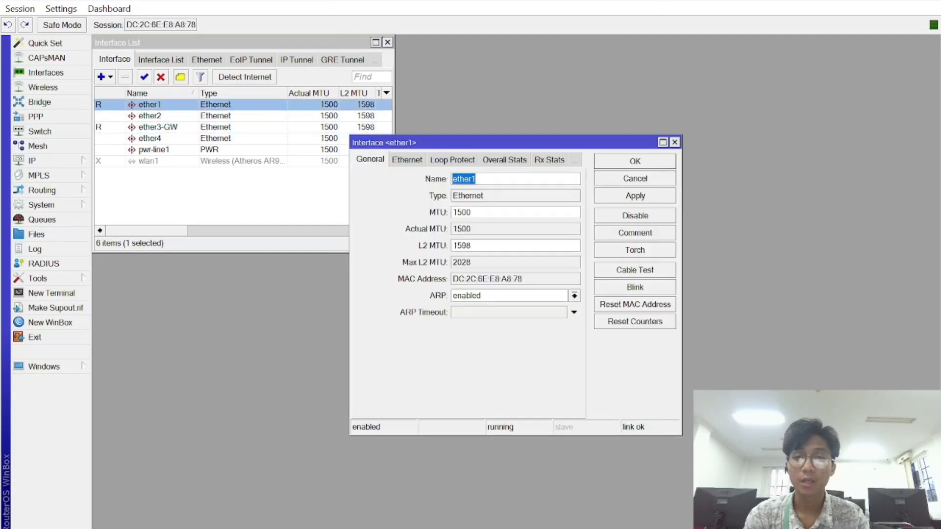
click(491, 180)
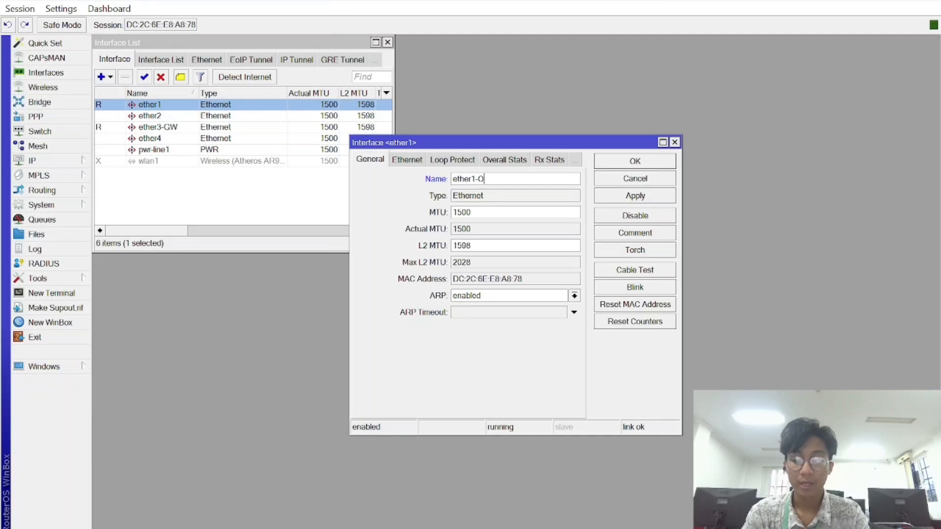
text(-O)
key(BackSpace)
text(PC)
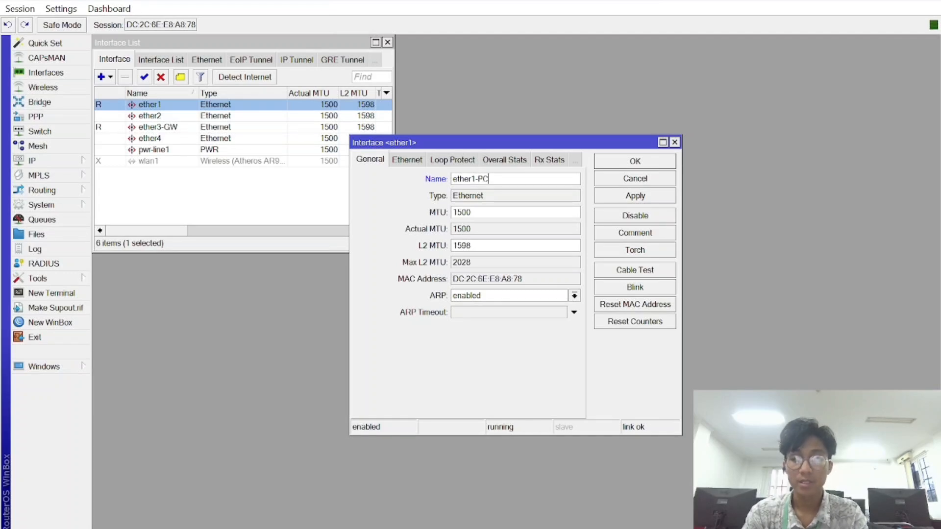
text(A)
click(647, 198)
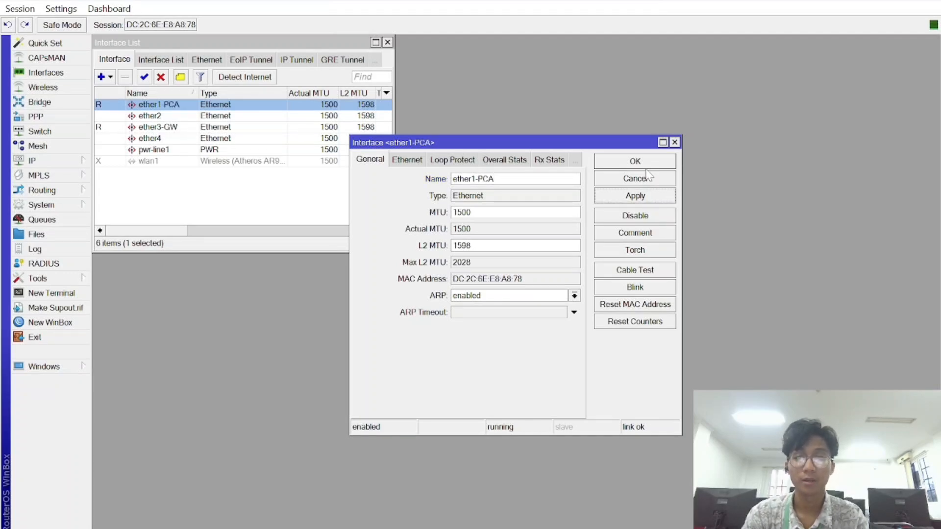
click(647, 163)
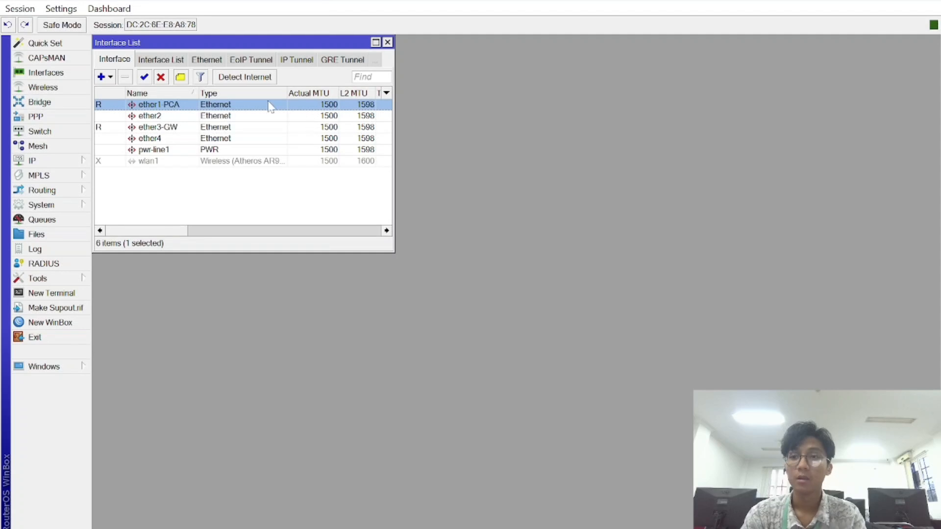
Rename the ether2 interface as ether2-PCB and save the change
double_click(229, 115)
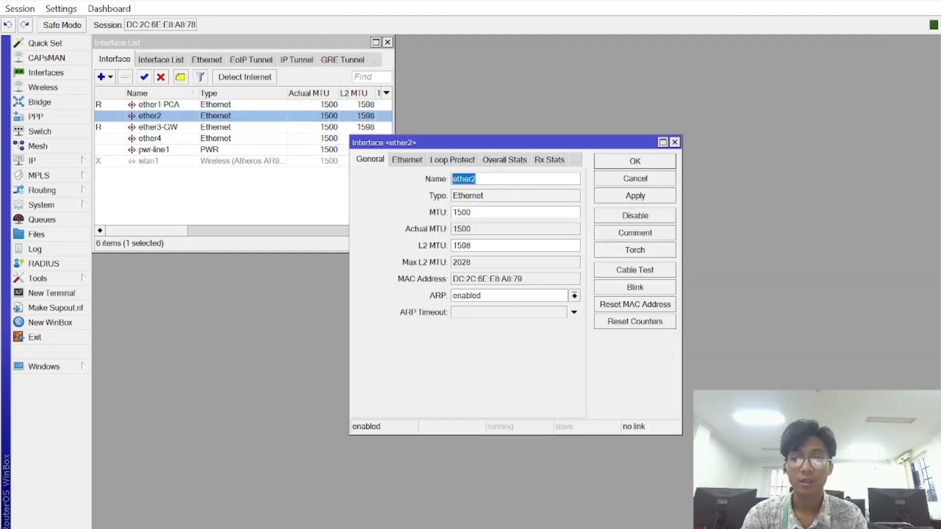
click(499, 180)
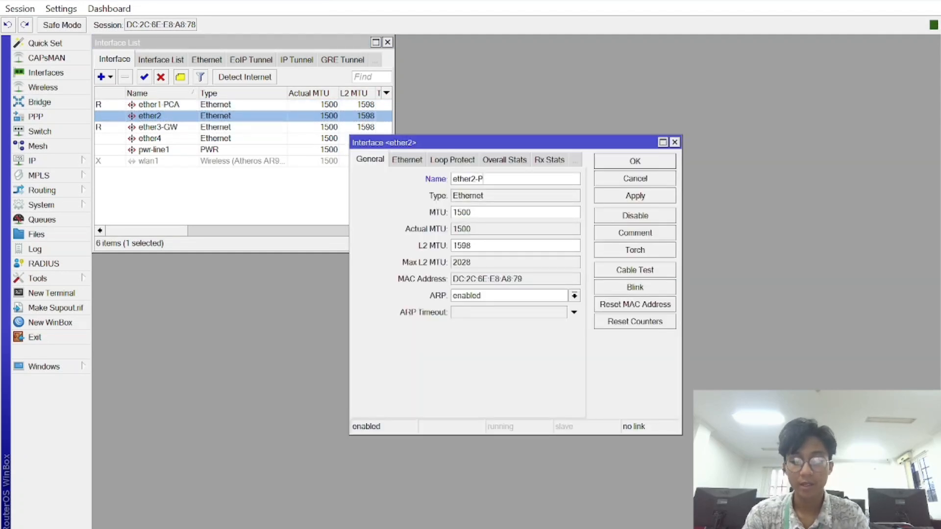
click(616, 195)
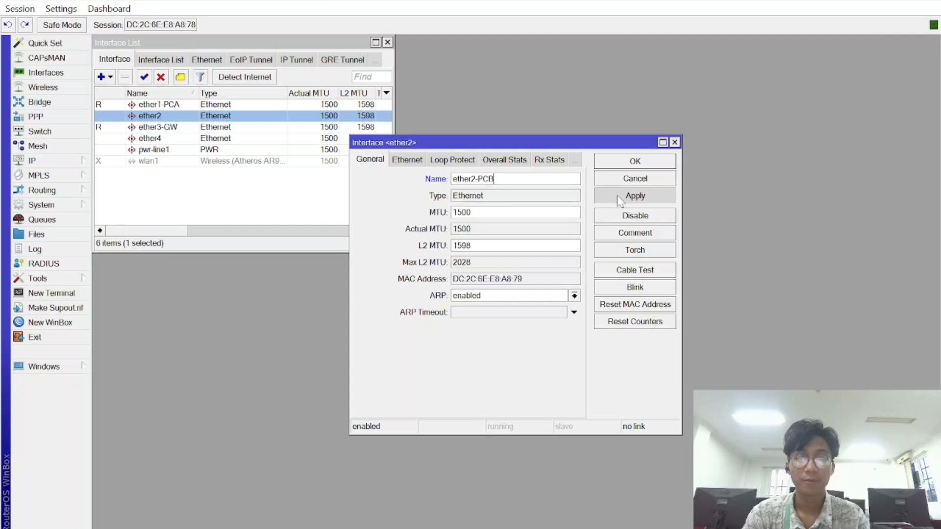
click(651, 166)
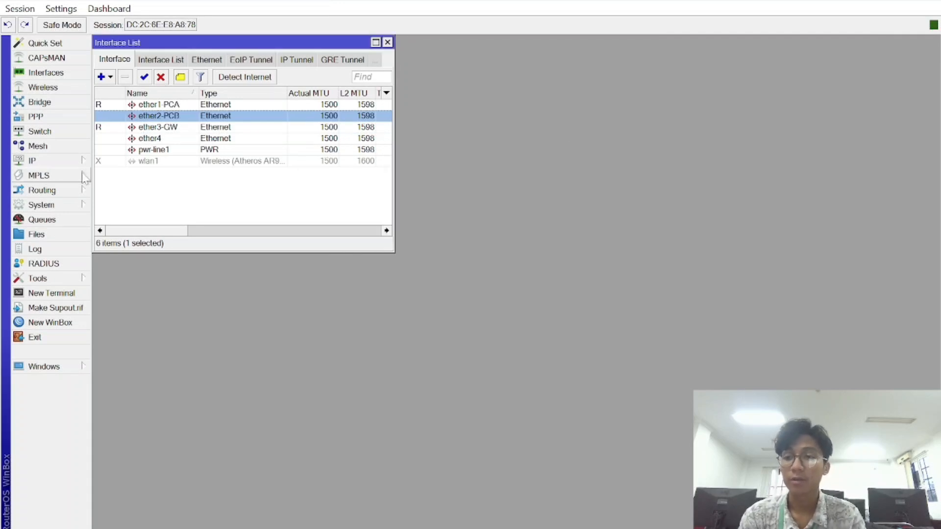
Set the router's system identity to 2411097
click(44, 205)
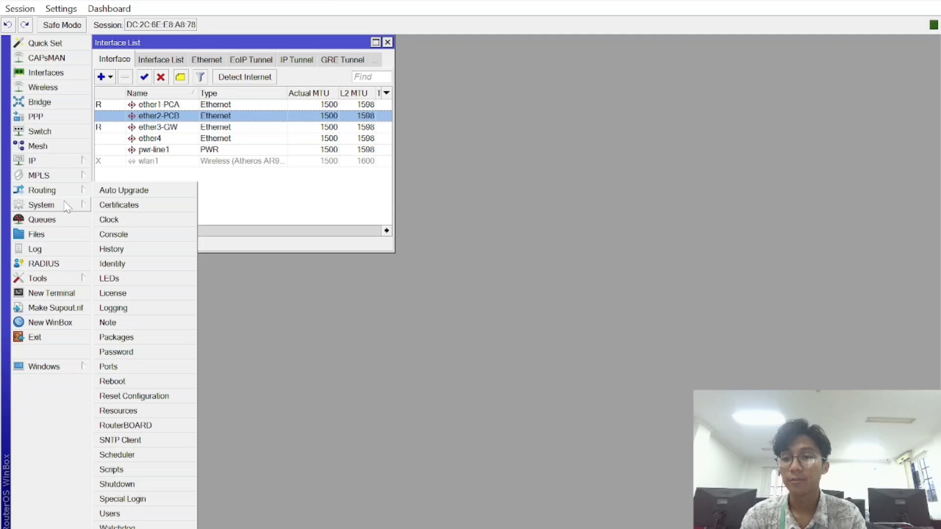
click(155, 267)
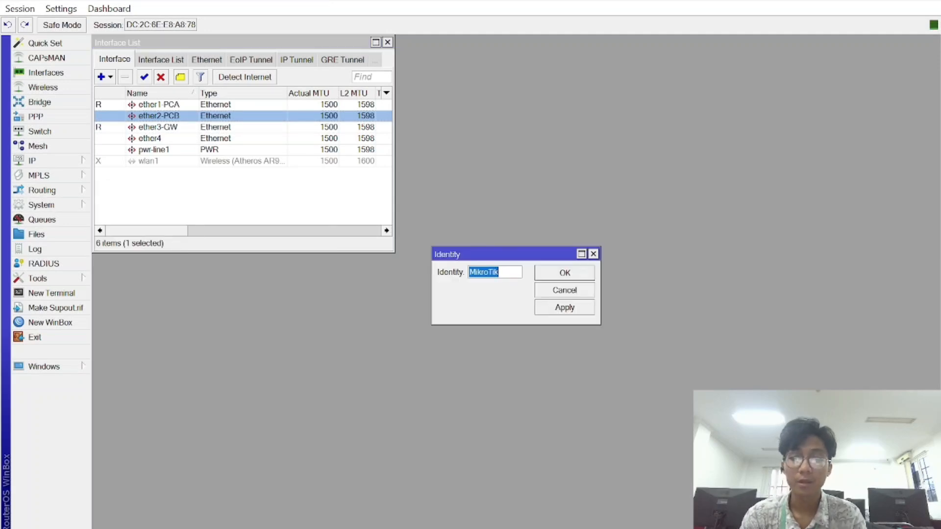
click(500, 273)
key(BackSpace)
key(BackSpace)
key(BackSpace)
key(BackSpace)
key(BackSpace)
key(BackSpace)
key(BackSpace)
key(BackSpace)
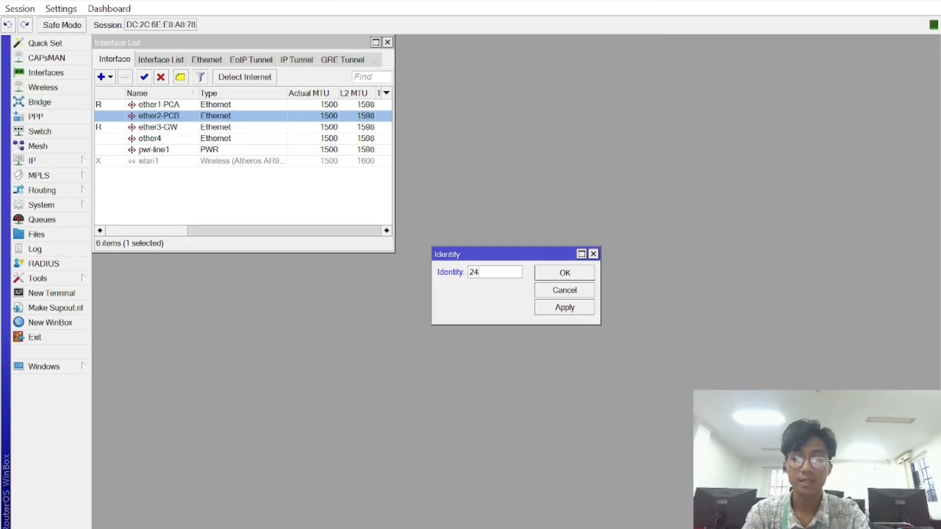
text(2411097)
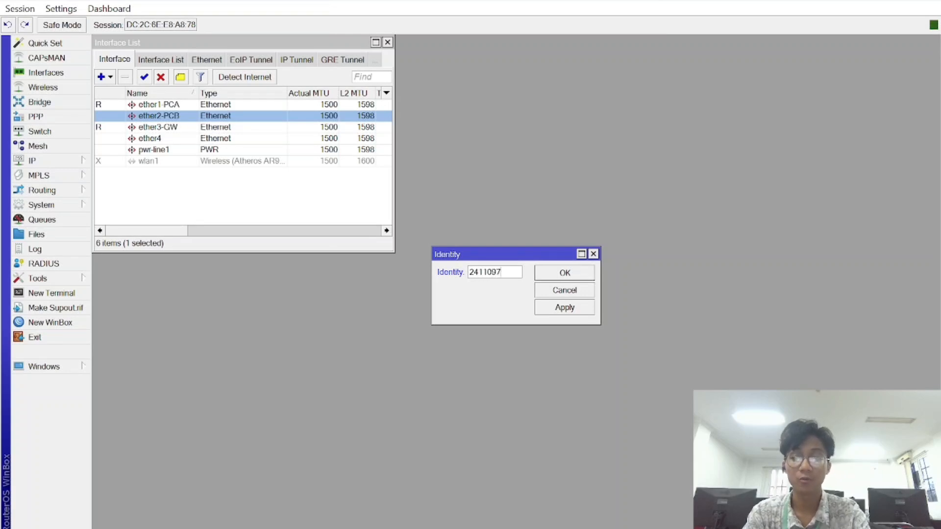
click(571, 273)
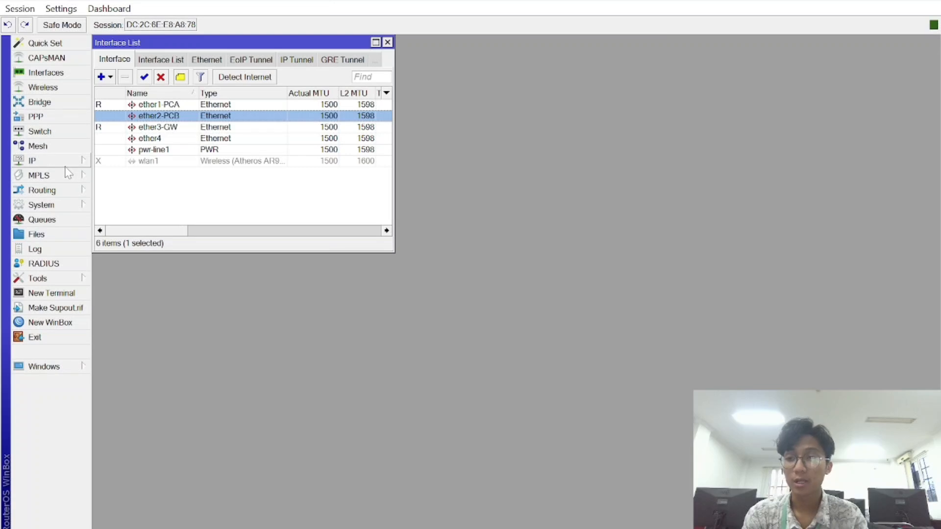
Add the IP address 172.173.171.215/28 to the ether3-GW interface in the router's address list
click(81, 160)
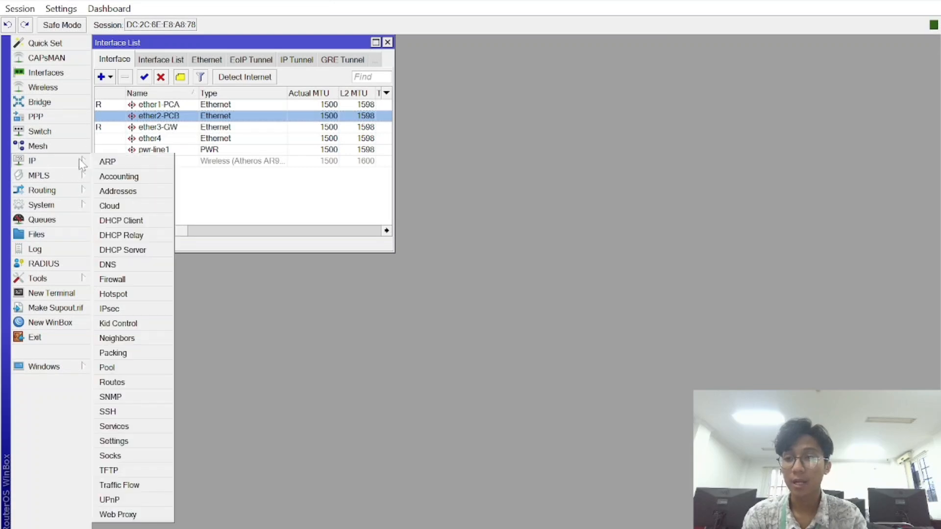
click(132, 192)
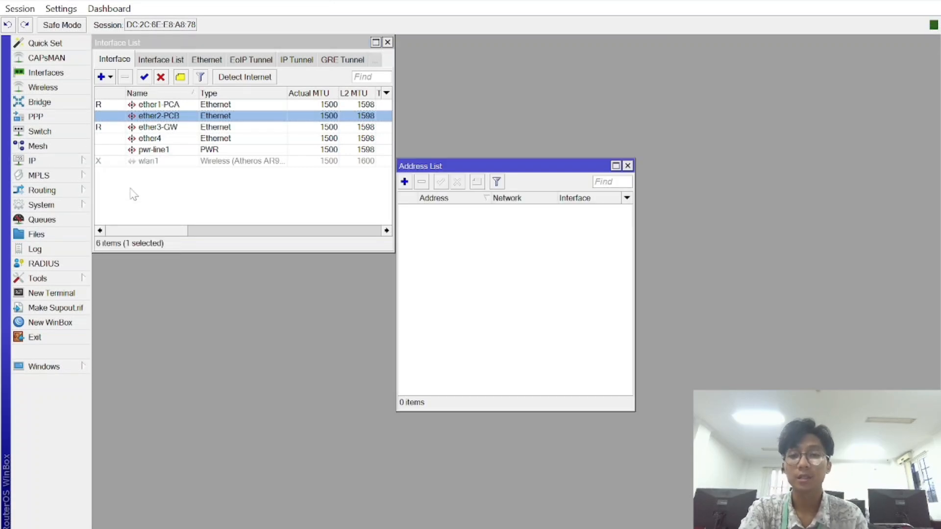
click(404, 182)
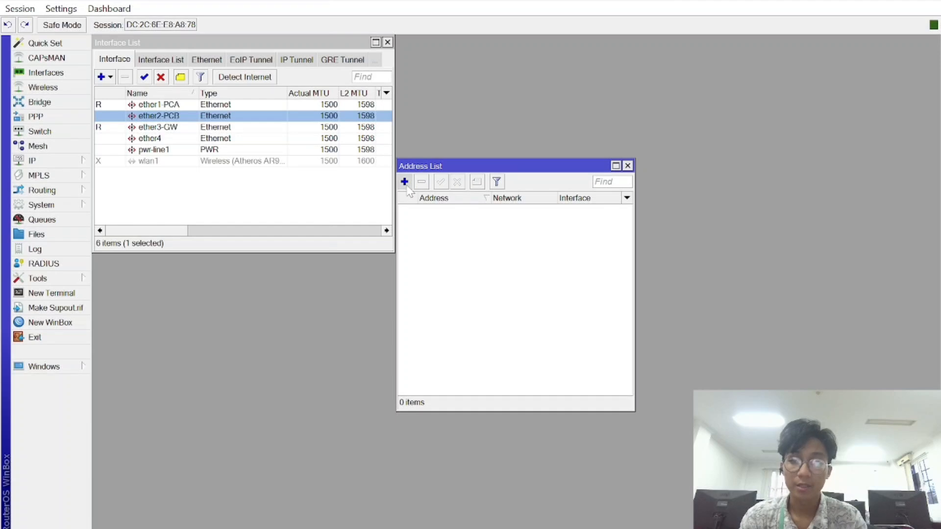
click(515, 232)
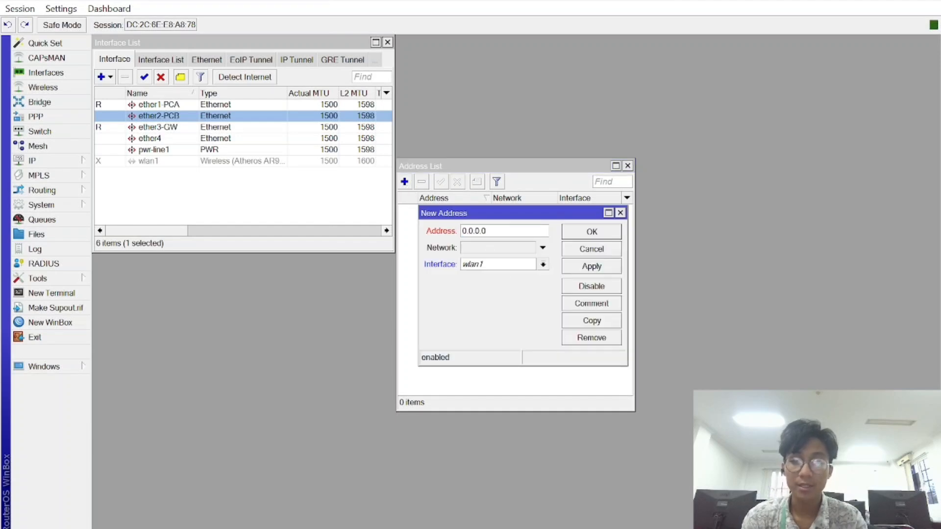
key(BackSpace)
key(BackSpace)
key(BackSpace)
key(BackSpace)
key(BackSpace)
key(BackSpace)
key(BackSpace)
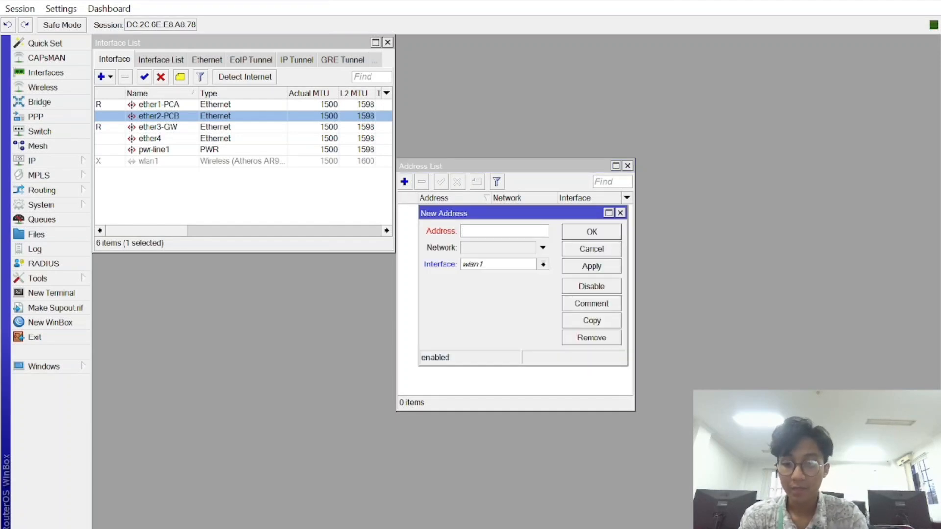
text(72172)
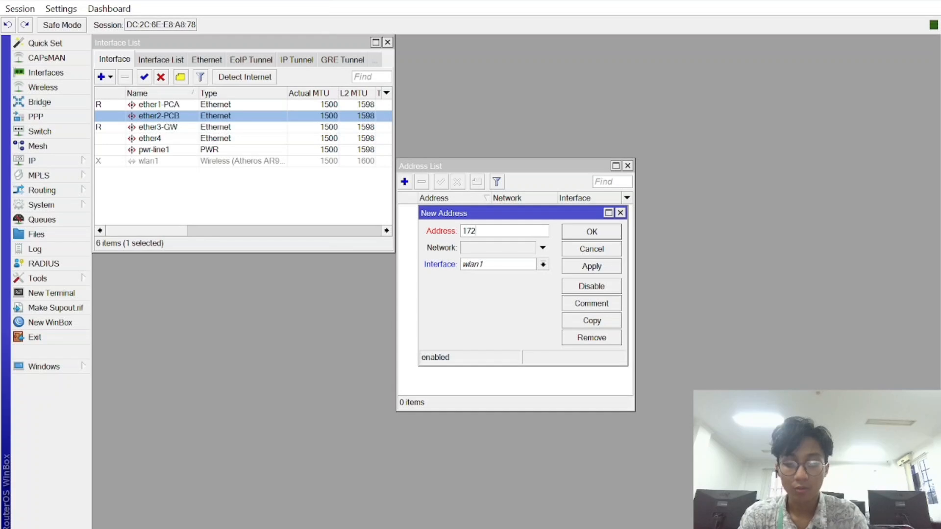
text(.17)
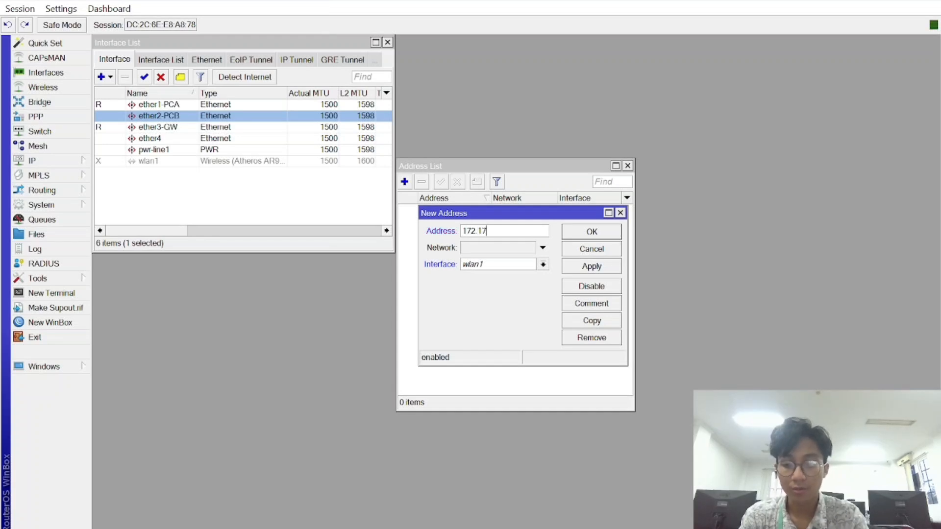
text(3.171)
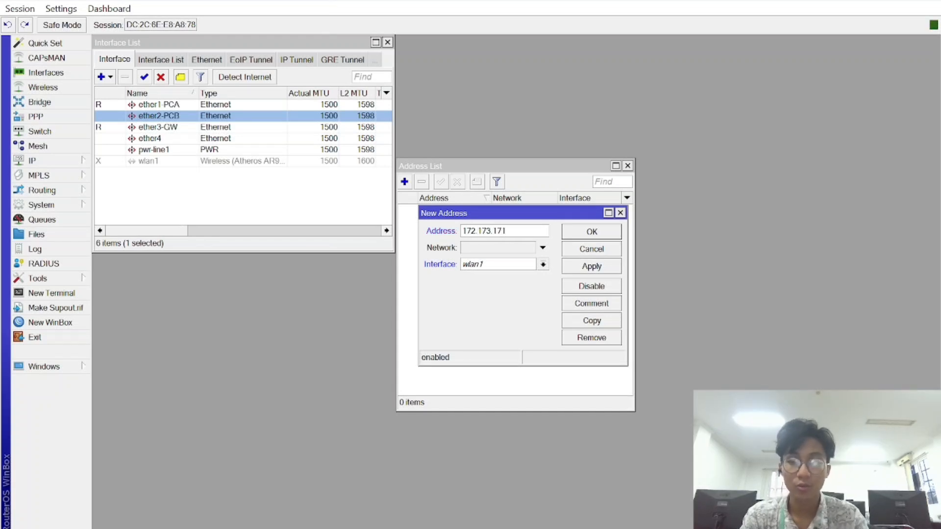
text(.)
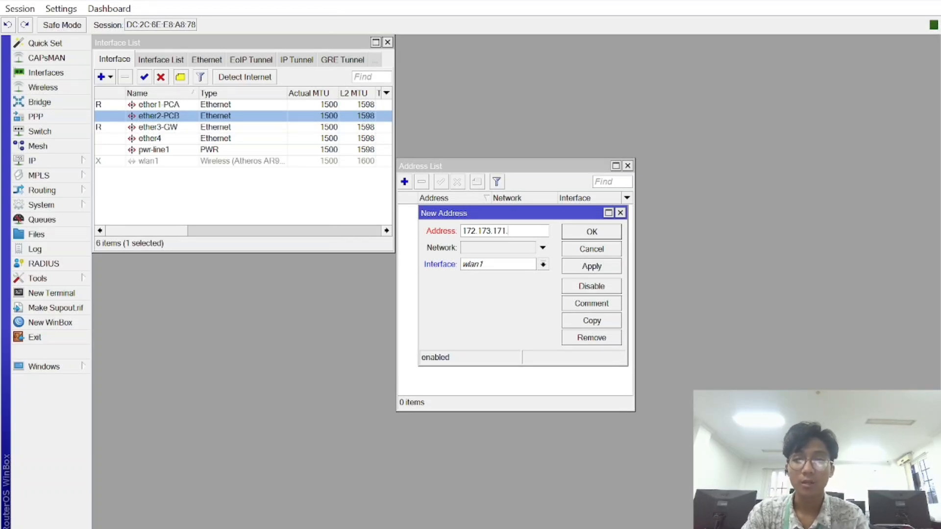
text(215)
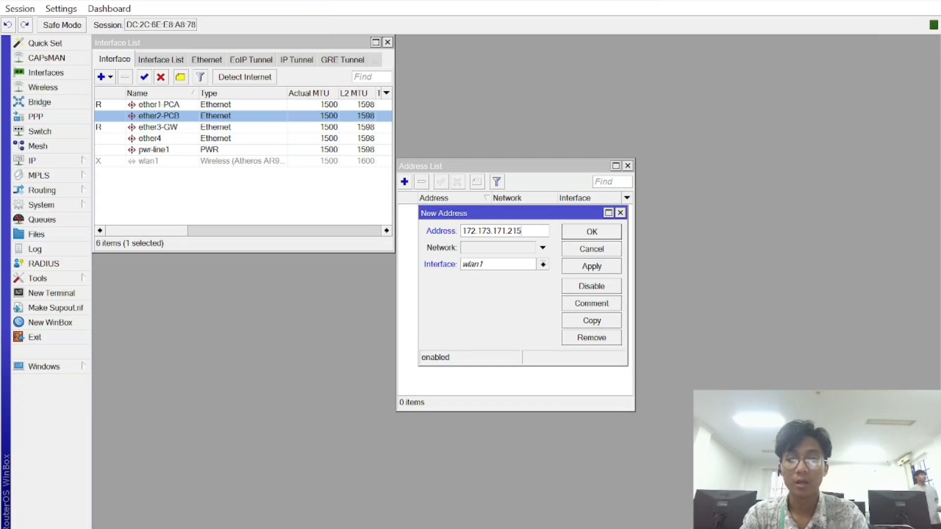
text(/2)
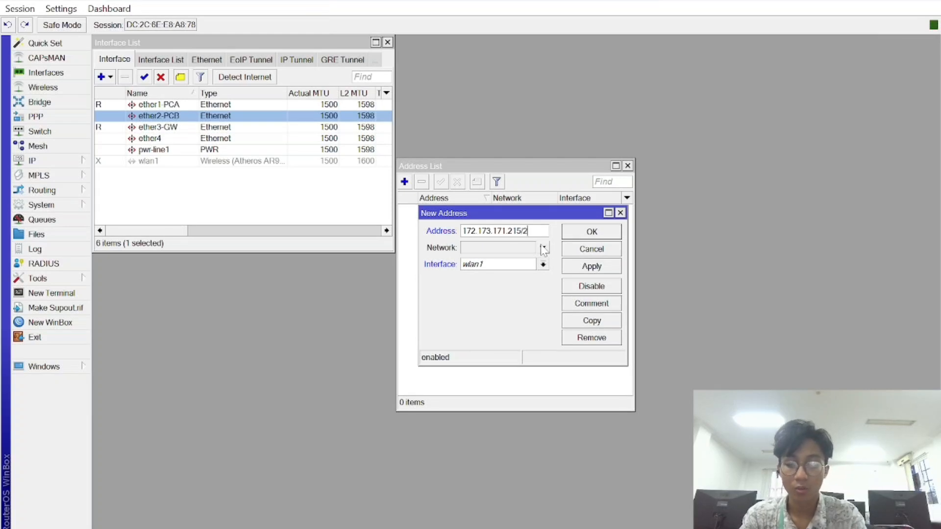
text(8)
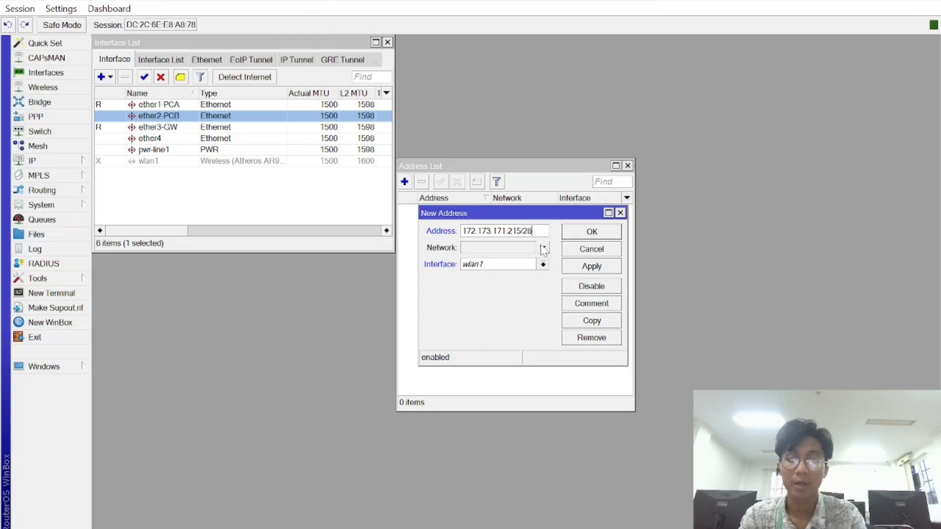
click(511, 266)
click(513, 295)
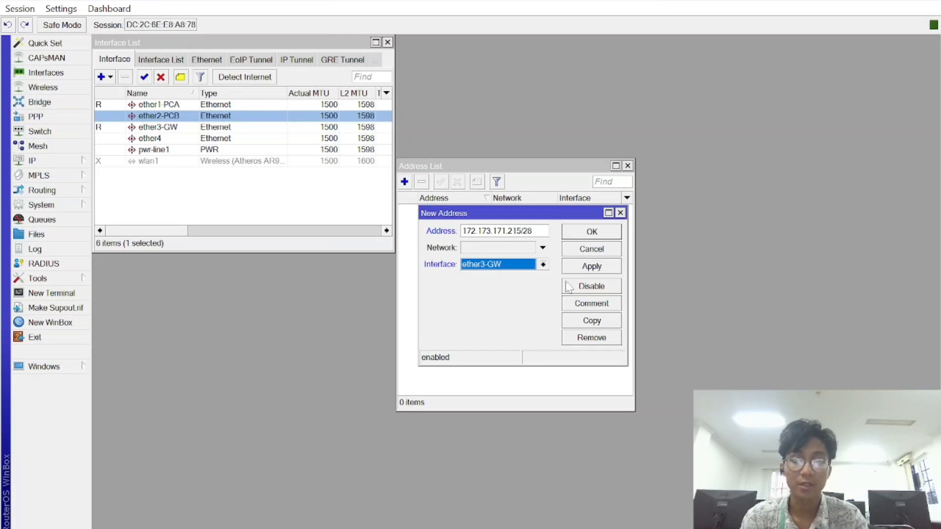
click(594, 268)
click(609, 234)
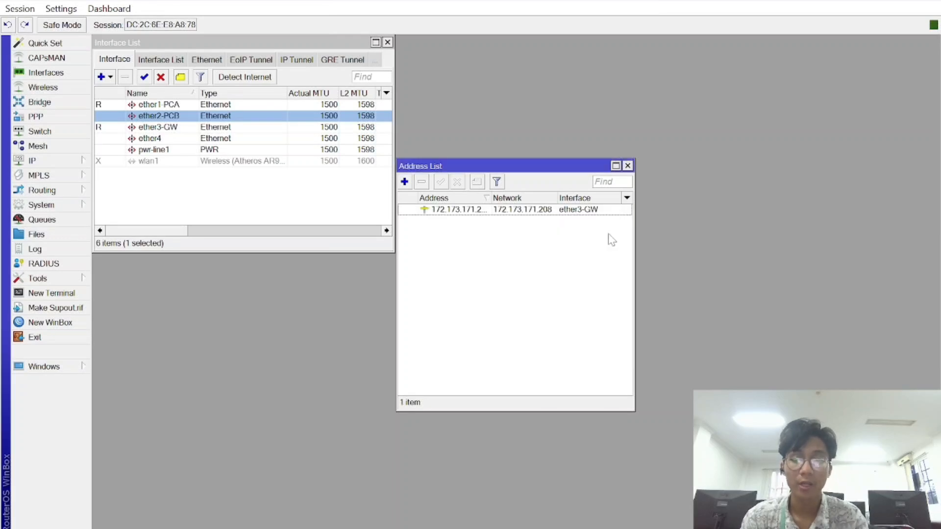
Add the IP address 24.1.10.97/29 to the ether1-PCA interface in the router's address list
click(405, 182)
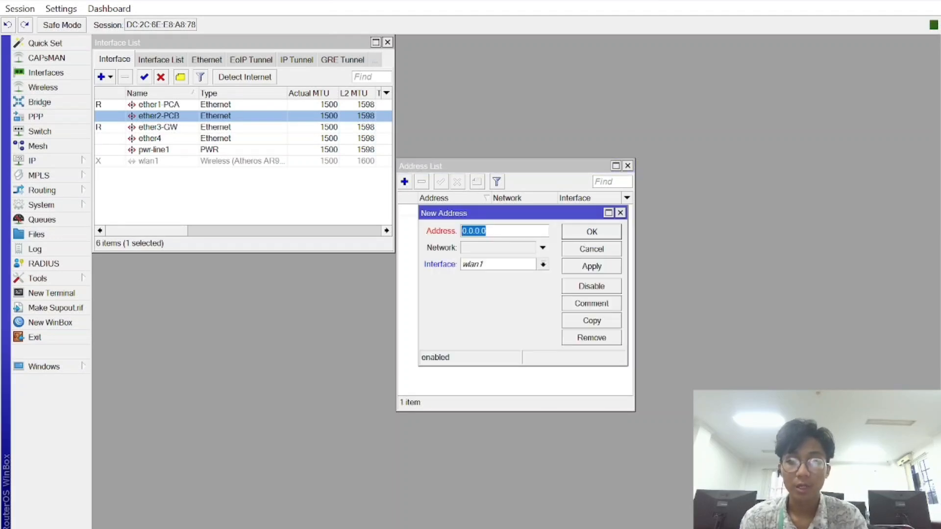
click(496, 231)
key(BackSpace)
key(BackSpace)
key(BackSpace)
key(BackSpace)
key(BackSpace)
key(BackSpace)
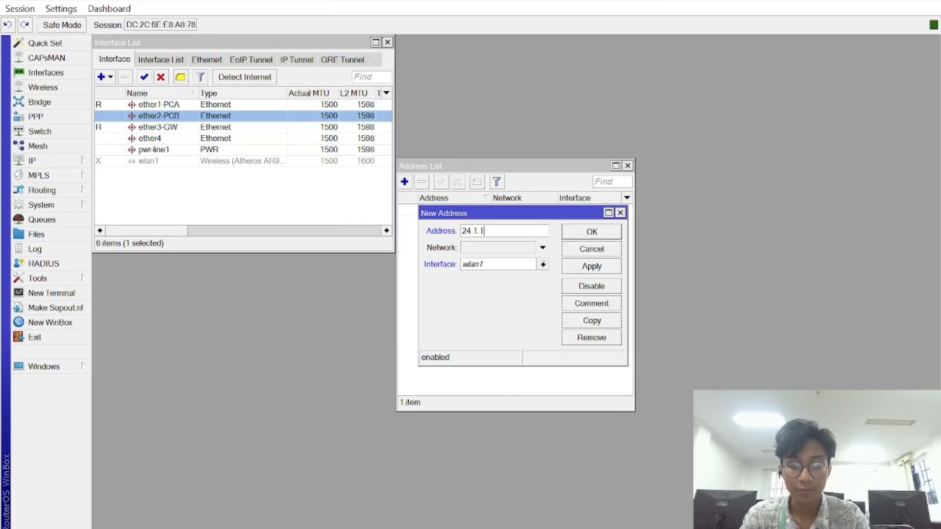
text(24.1.10.)
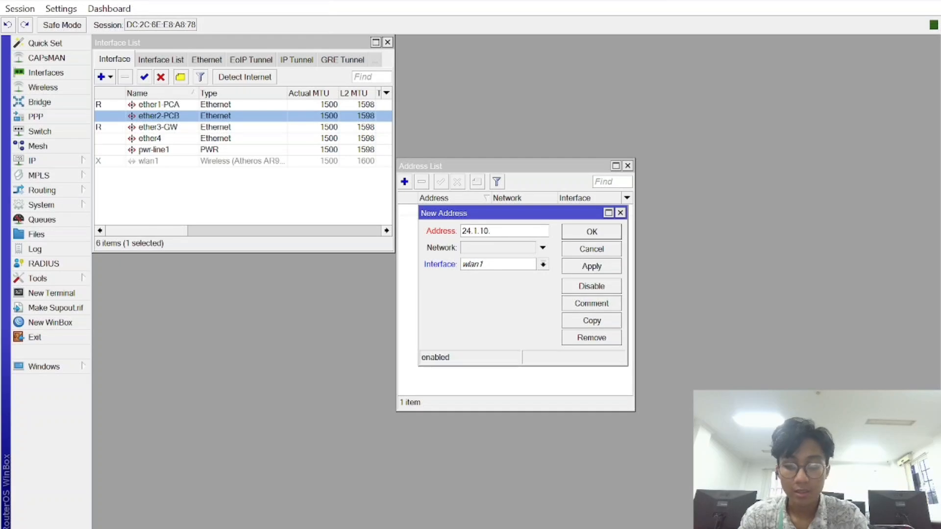
text(97/)
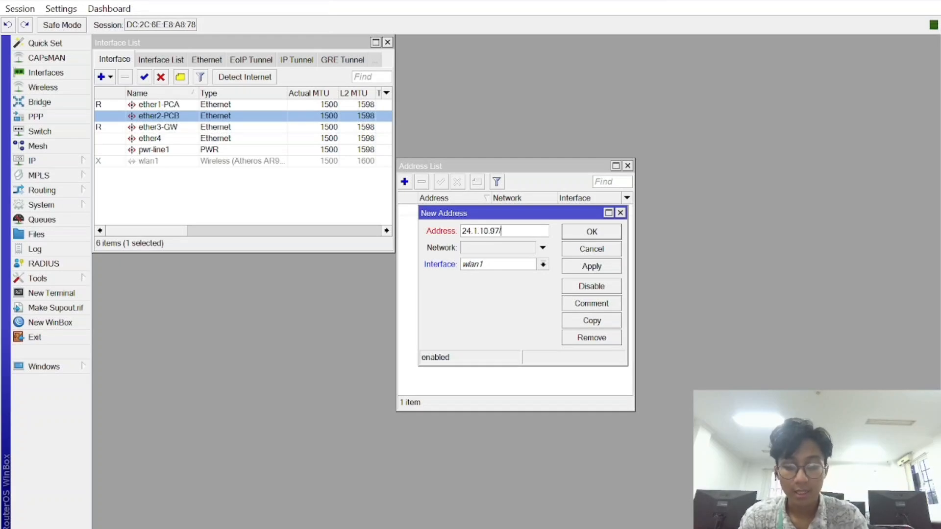
text(29)
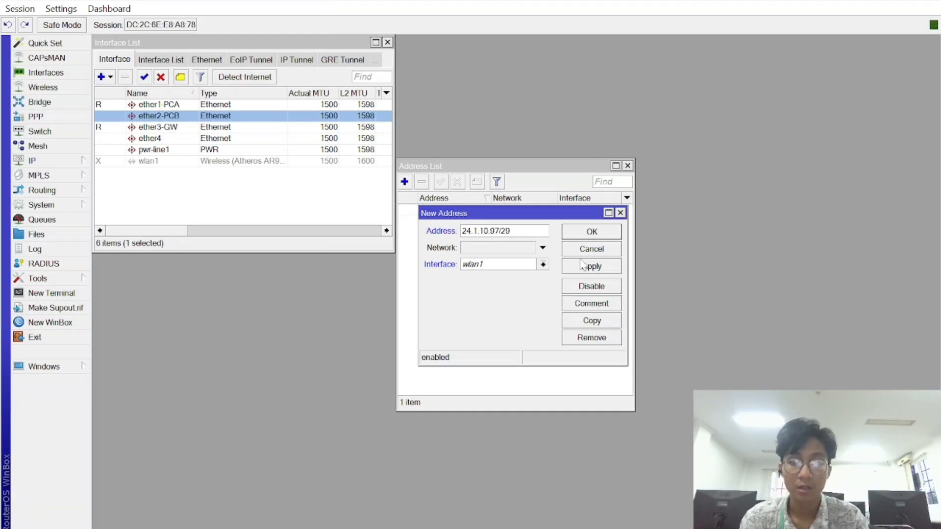
click(528, 265)
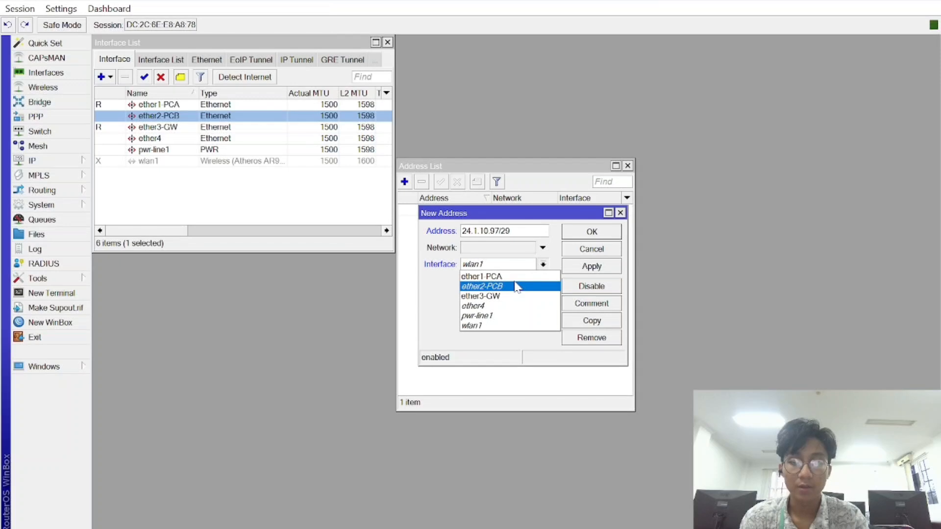
click(519, 277)
click(591, 269)
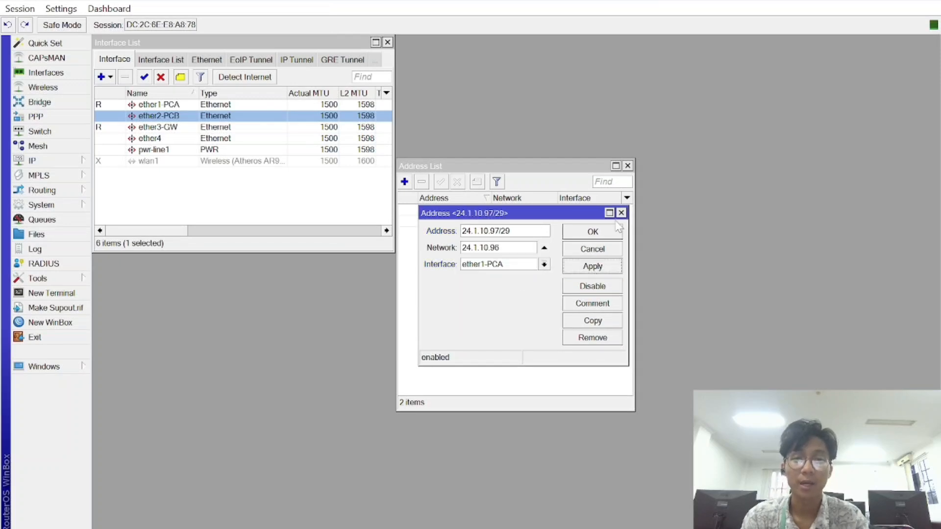
click(606, 236)
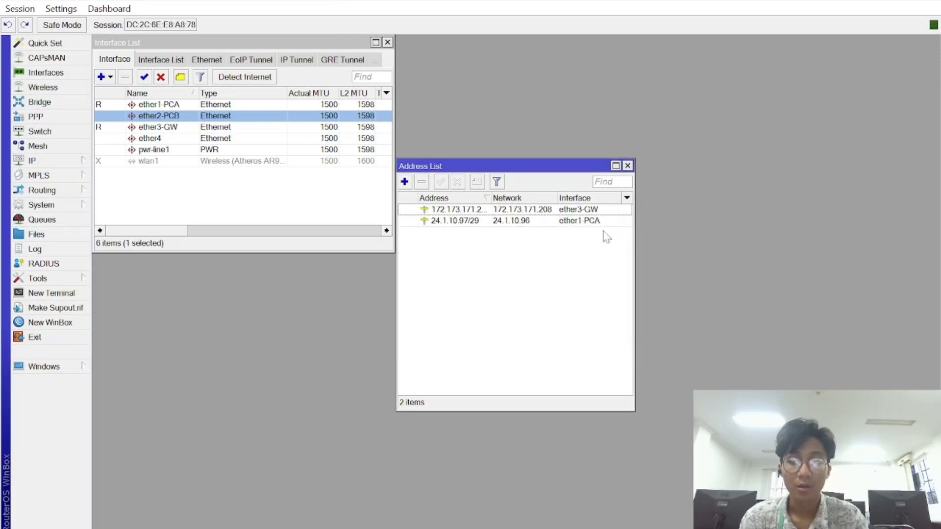
Add the IP address 24.11.0.96/30 to the ether2-PCB interface in the router's address list
click(405, 182)
click(485, 265)
click(497, 287)
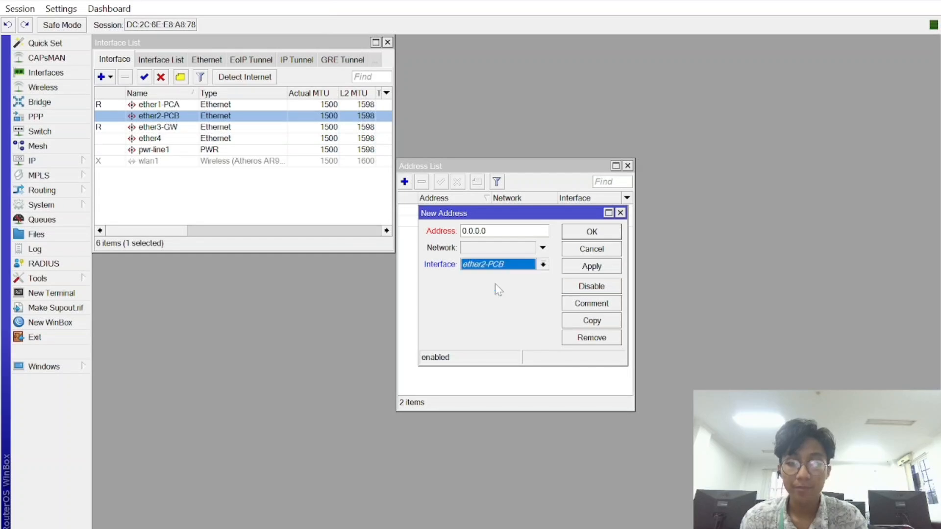
click(499, 263)
key(BackSpace)
key(BackSpace)
key(BackSpace)
key(BackSpace)
key(BackSpace)
key(BackSpace)
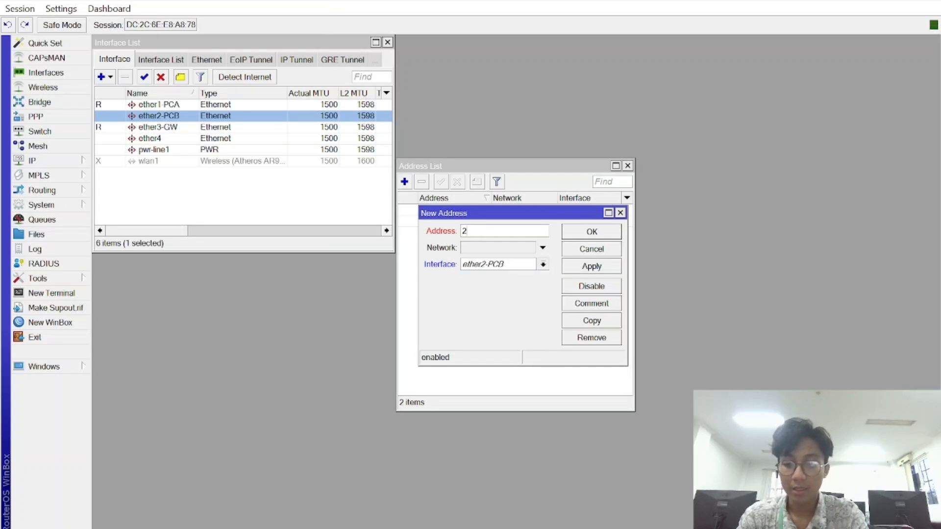
text(24.11.0.96/30)
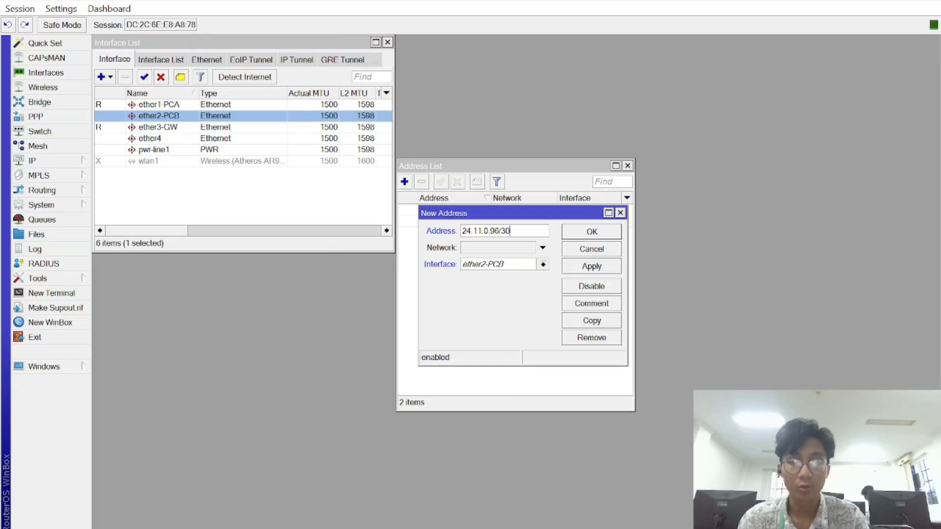
click(586, 269)
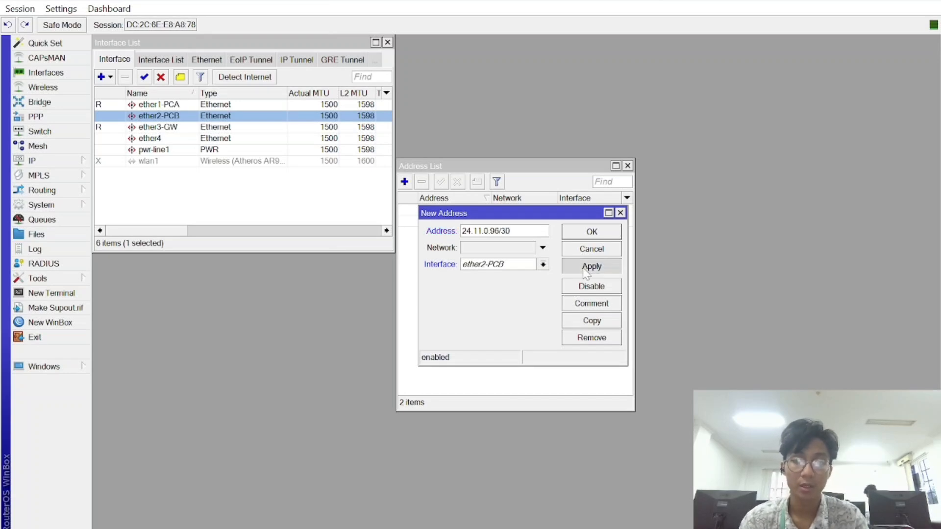
click(606, 236)
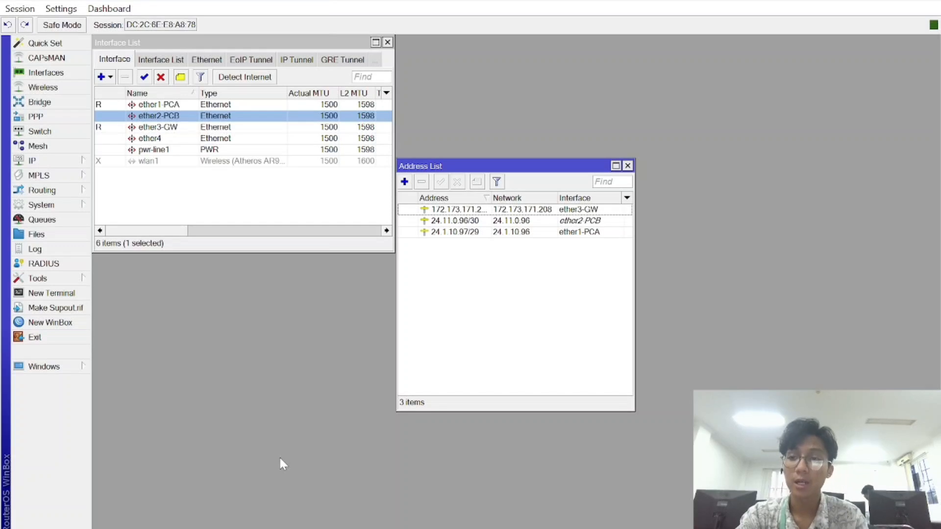
Add a default route for destination 0.0.0.0/0 through gateway 172.173.171.222 and close the route list
click(55, 162)
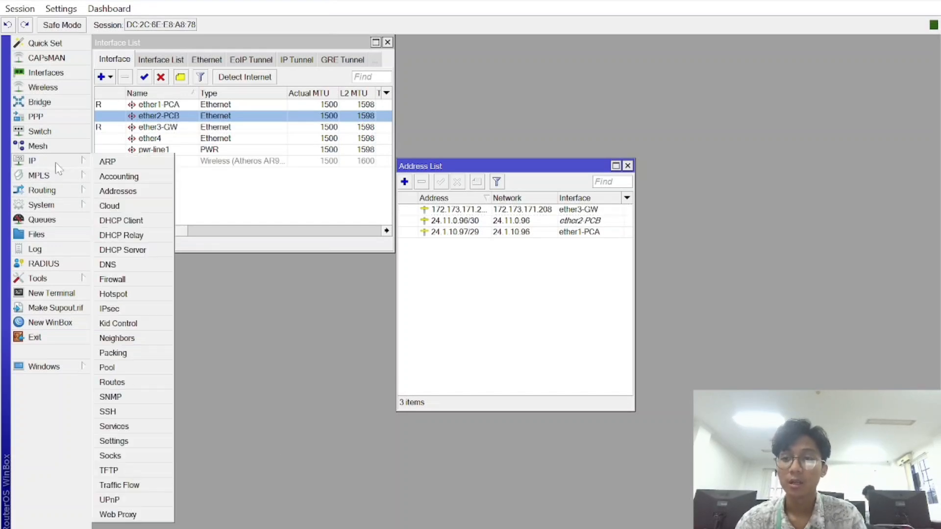
click(127, 381)
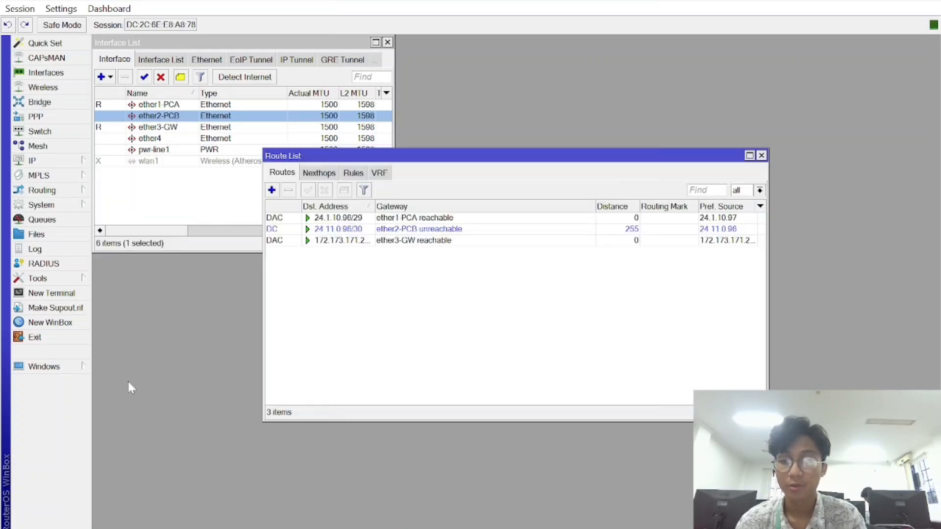
click(272, 191)
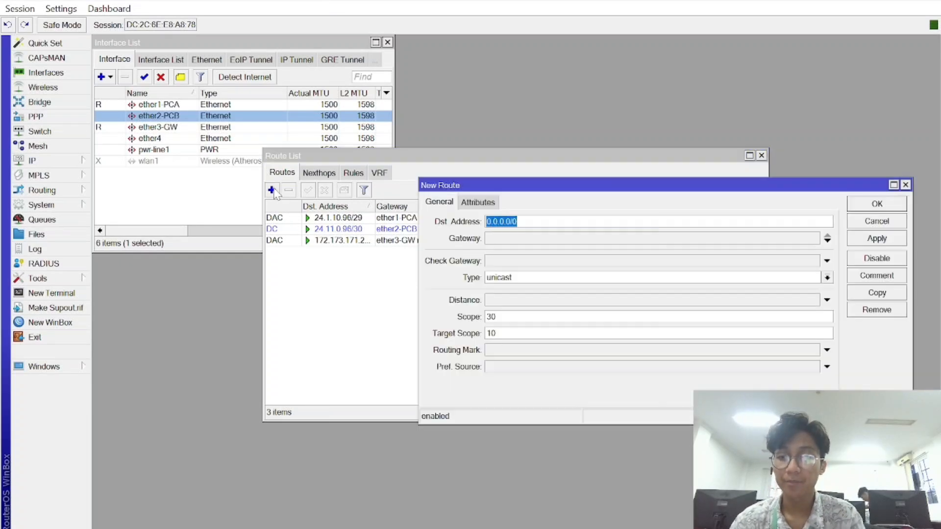
click(505, 244)
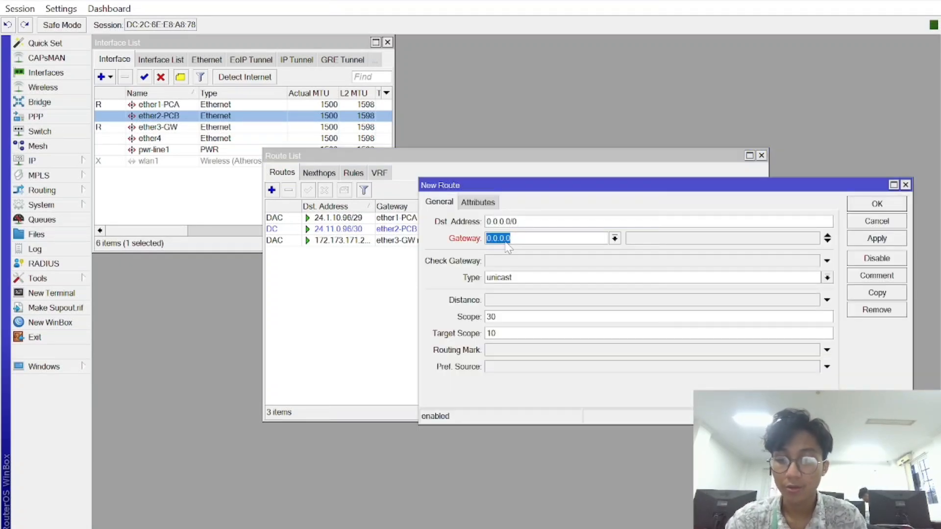
text(172.173.171.222)
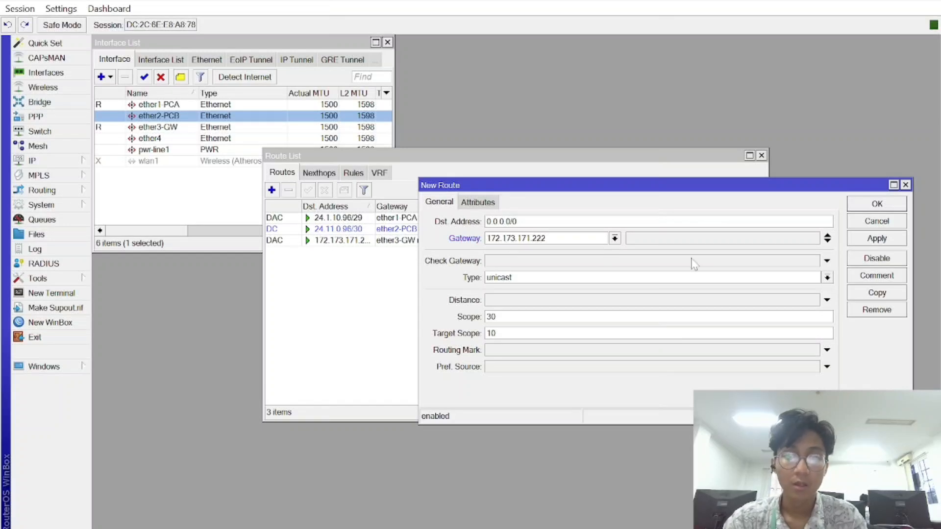
click(878, 239)
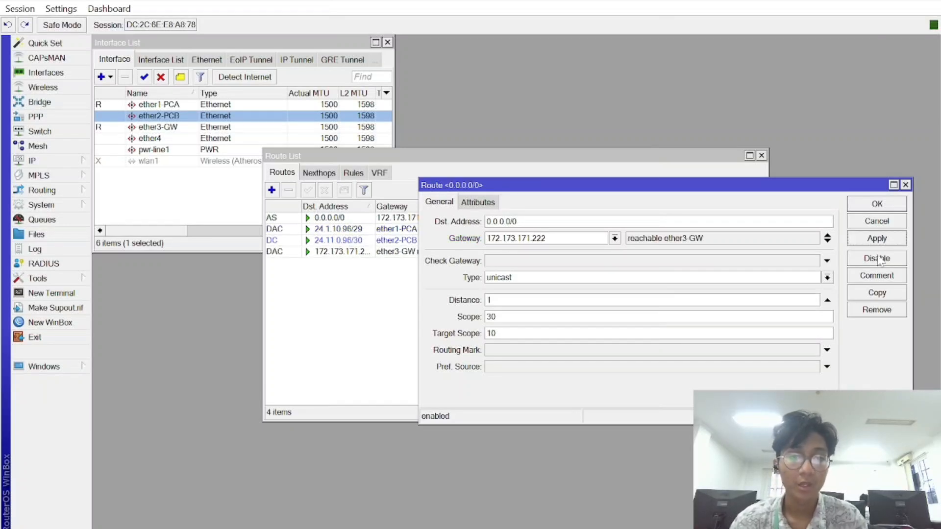
click(898, 203)
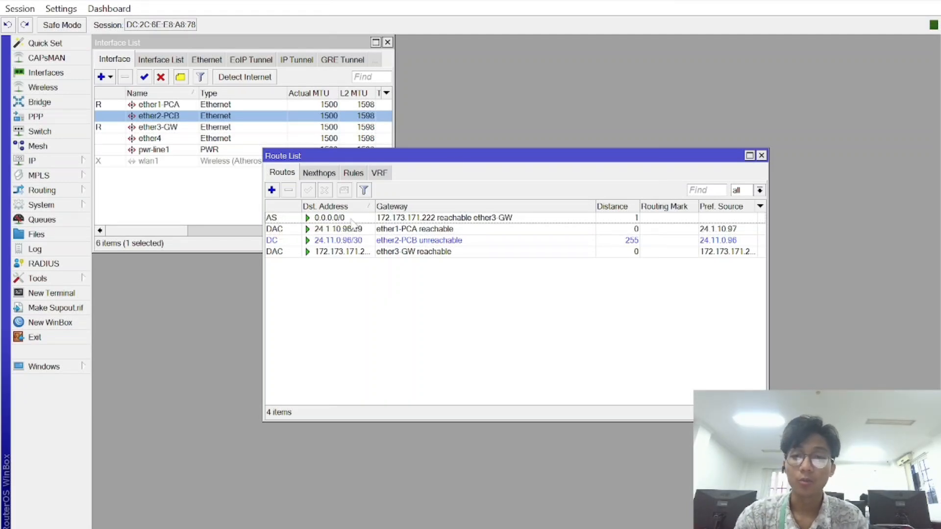
click(762, 156)
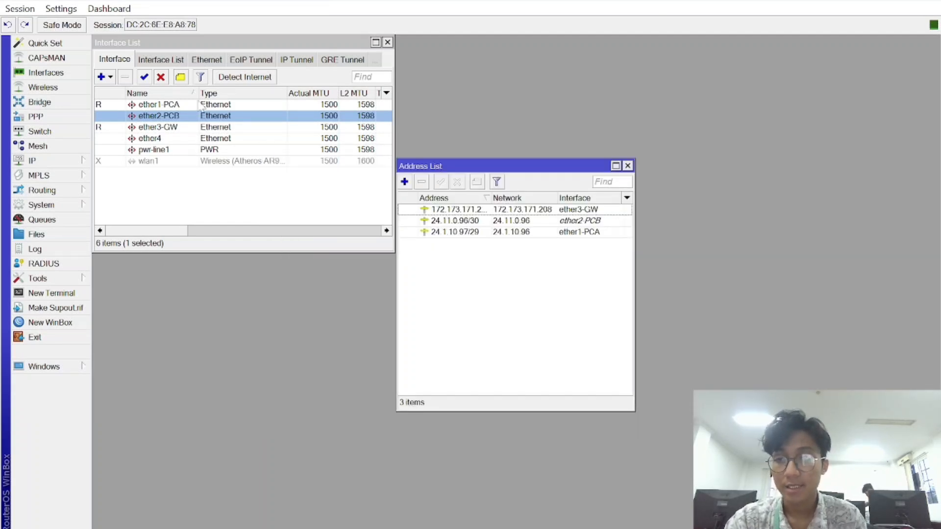
Set the router's DNS server to 172.173.171.222, allow remote requests and save the DNS settings
click(69, 162)
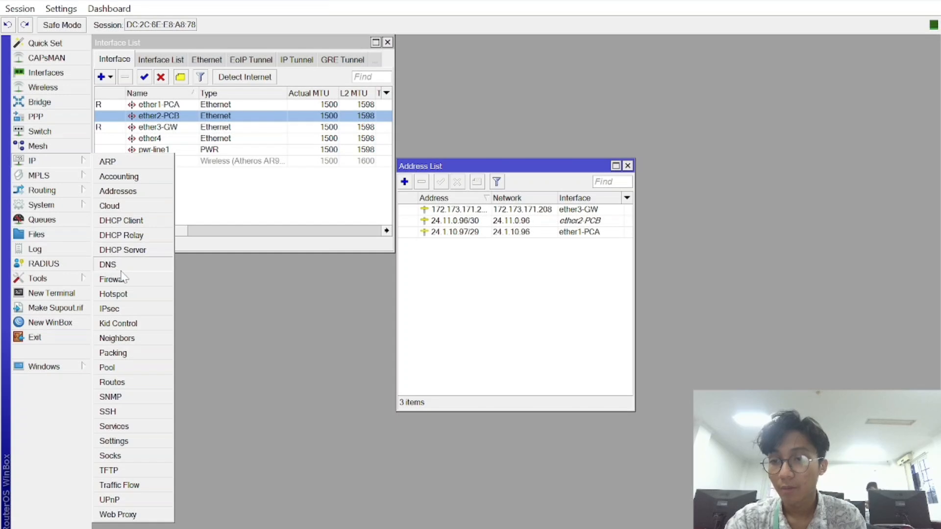
click(121, 271)
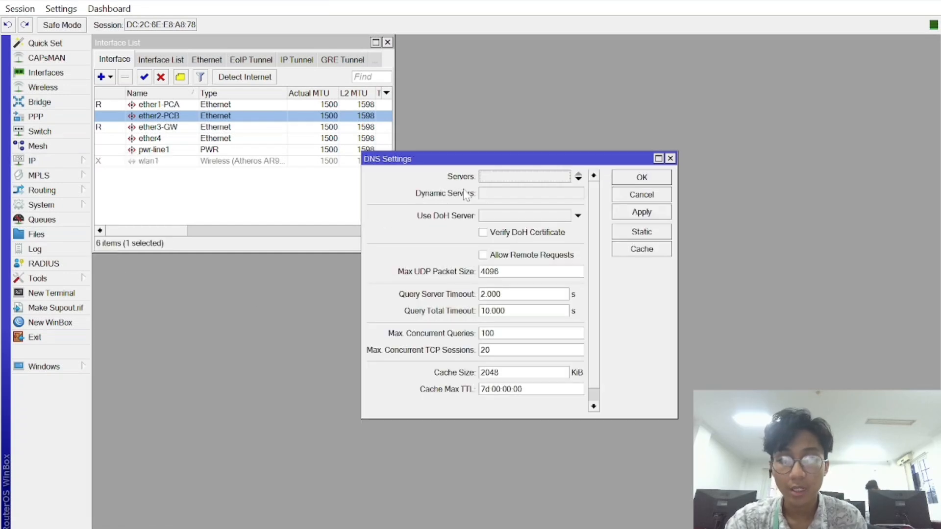
click(500, 177)
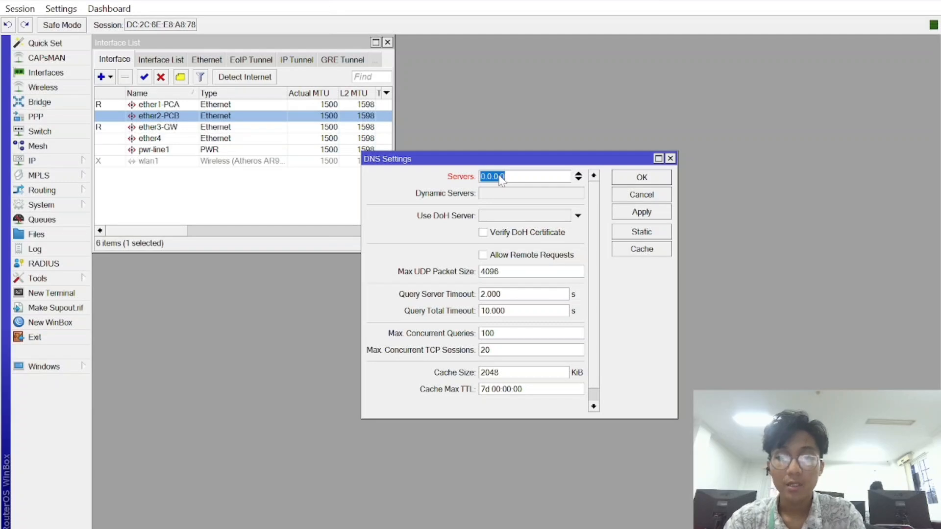
text(172.173)
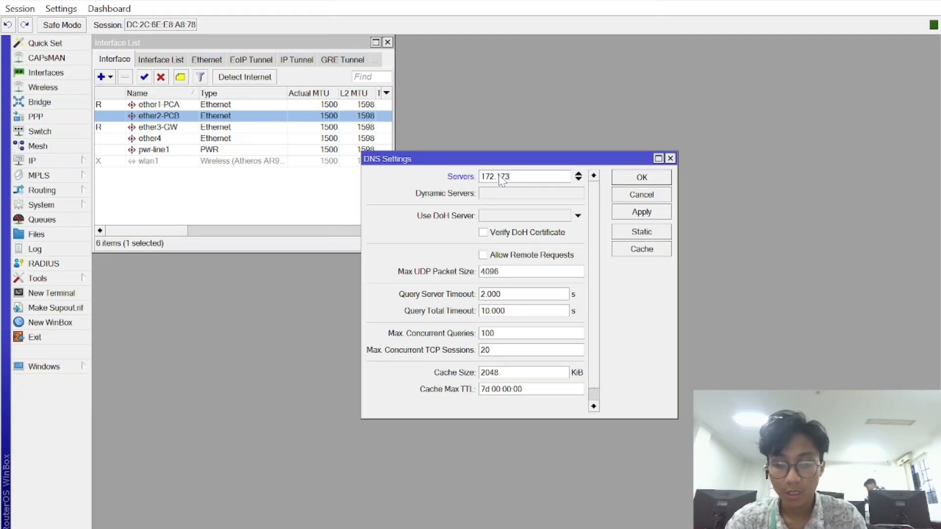
text(.171.222)
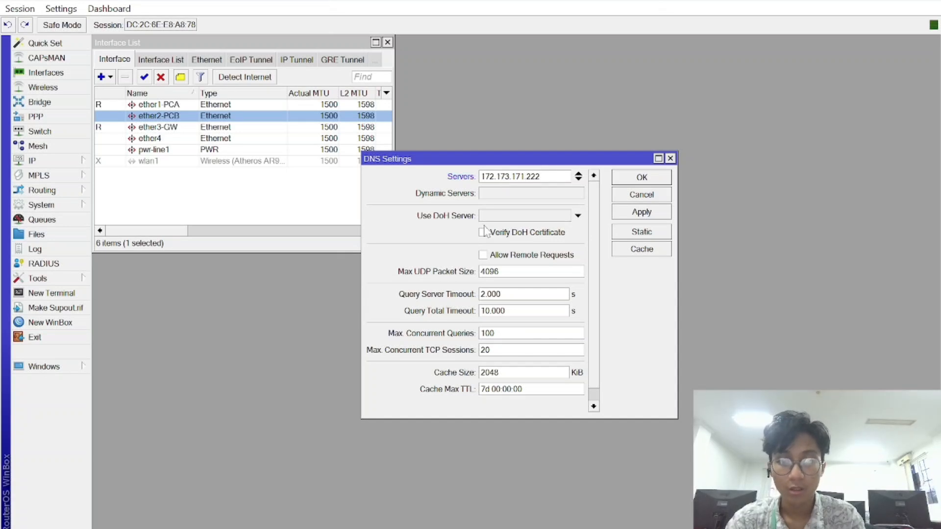
click(483, 255)
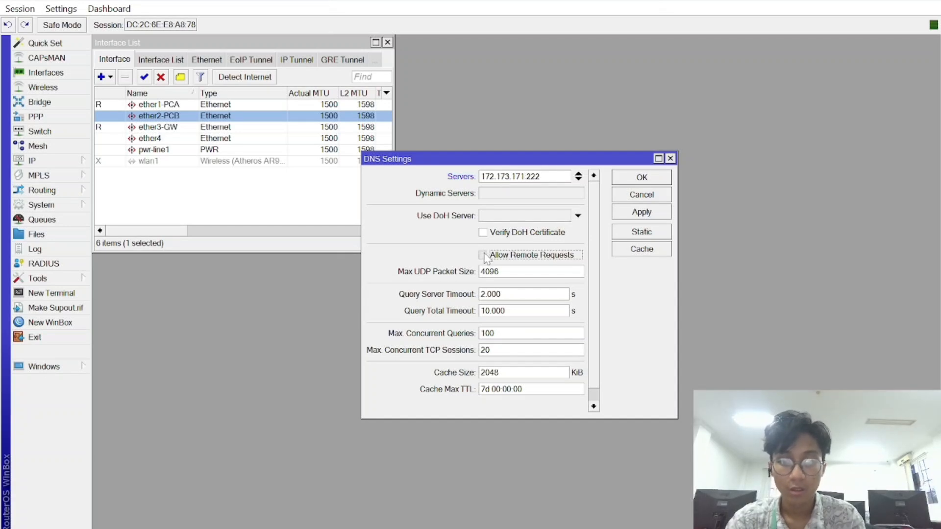
click(666, 215)
click(645, 176)
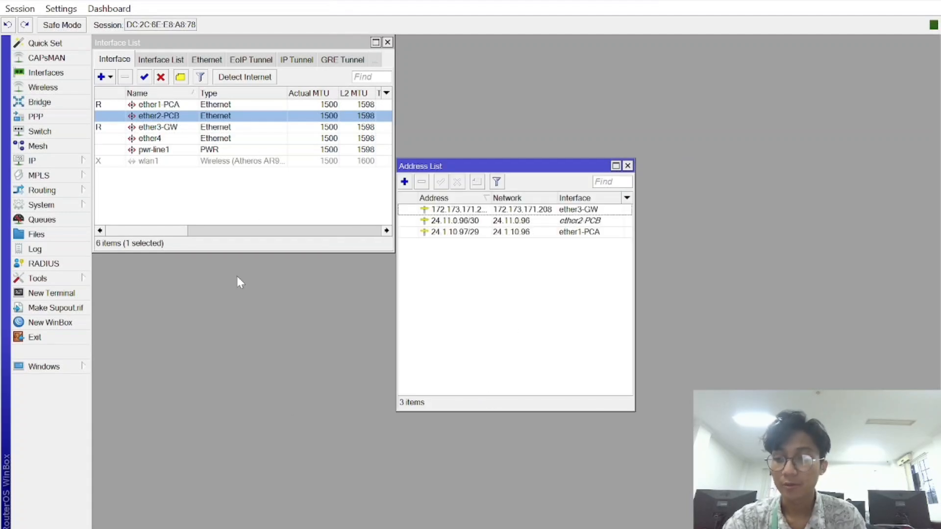
Start a new firewall NAT rule in the srcnat chain with ether3-GW as the outgoing interface
click(51, 162)
click(135, 280)
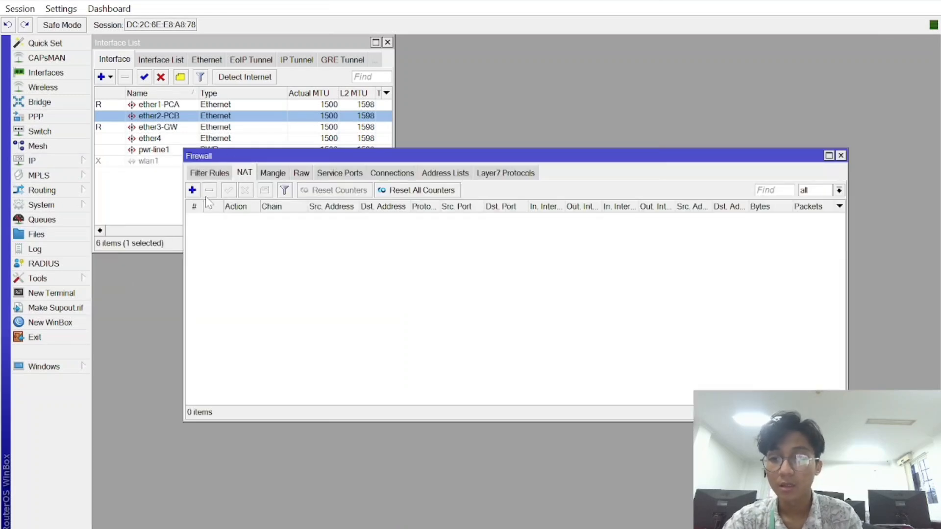
click(192, 191)
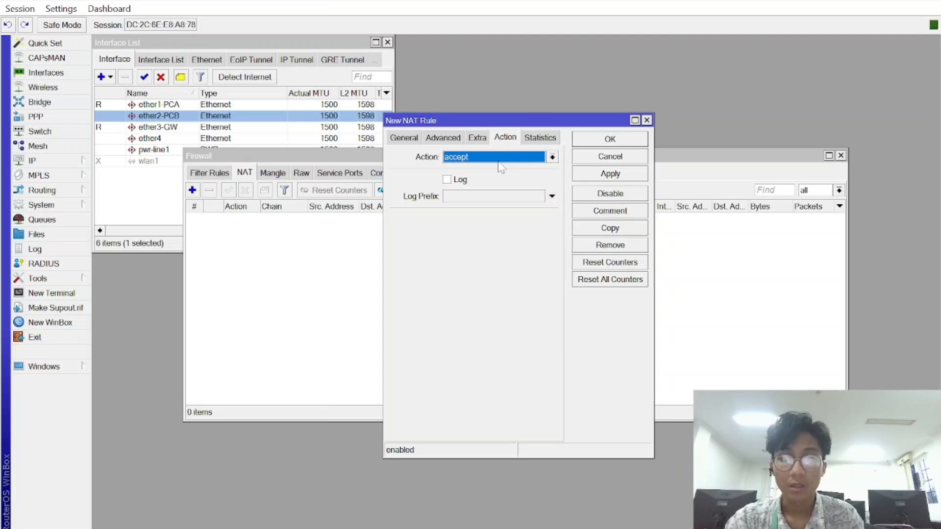
click(475, 140)
click(443, 139)
click(417, 139)
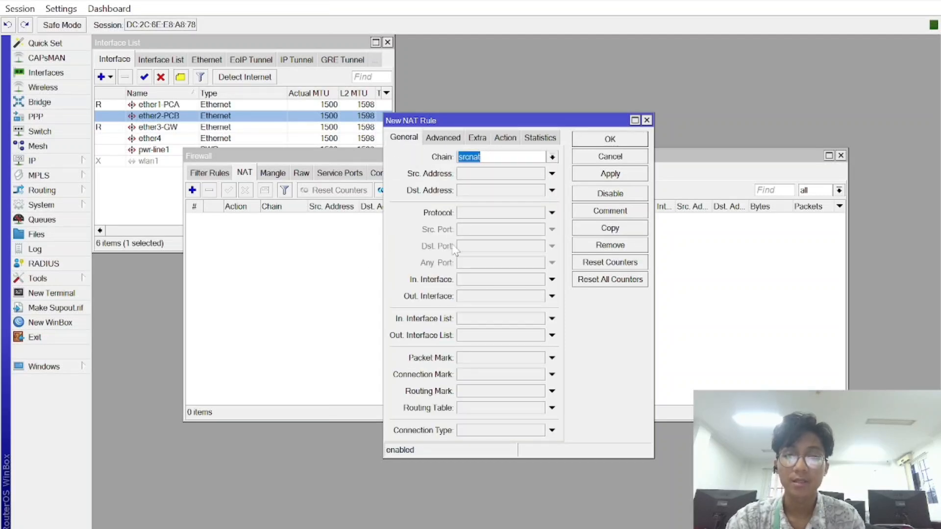
click(479, 296)
click(539, 296)
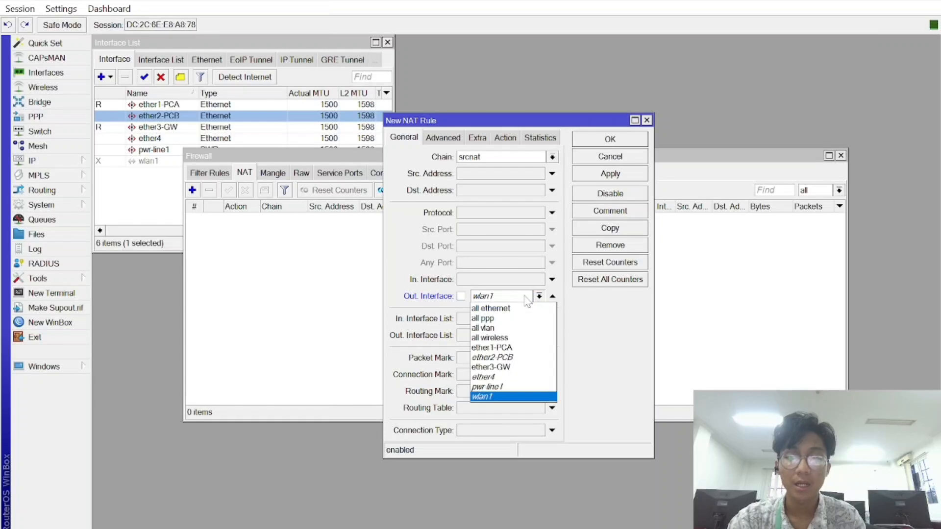
click(513, 377)
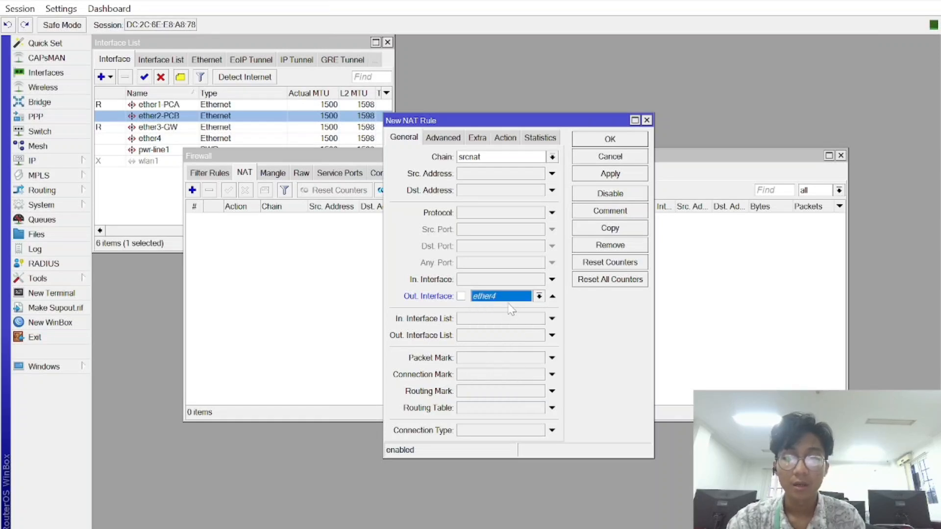
click(509, 298)
click(514, 367)
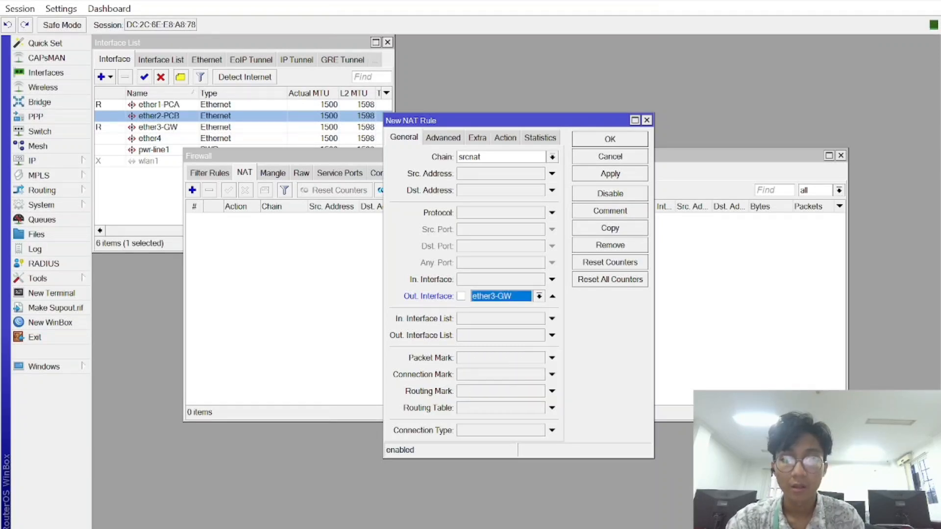
Set the new NAT rule's action to masquerade, save the rule and close the firewall window
click(501, 139)
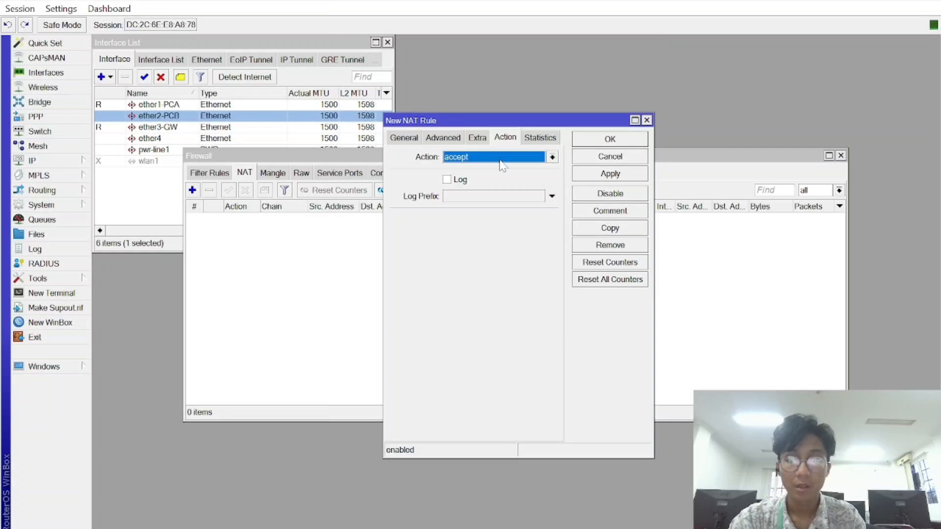
click(502, 158)
click(498, 228)
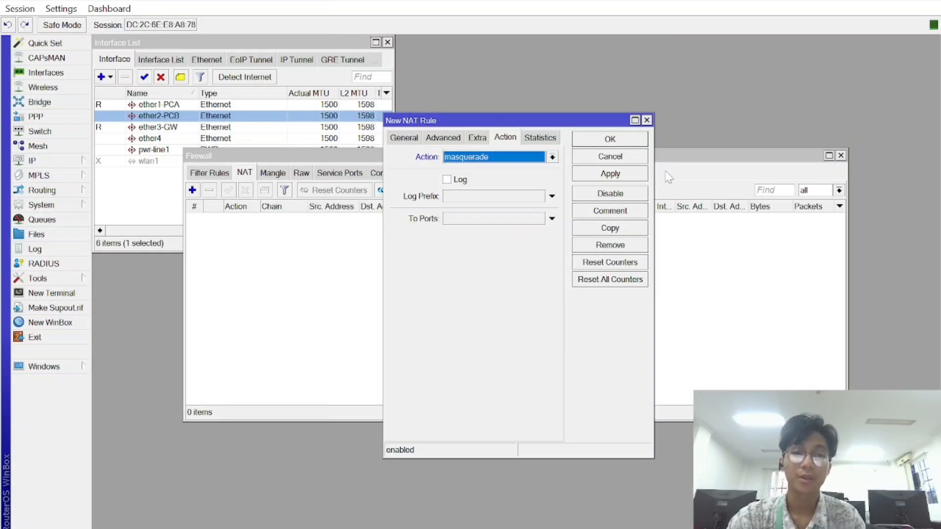
click(638, 174)
click(613, 142)
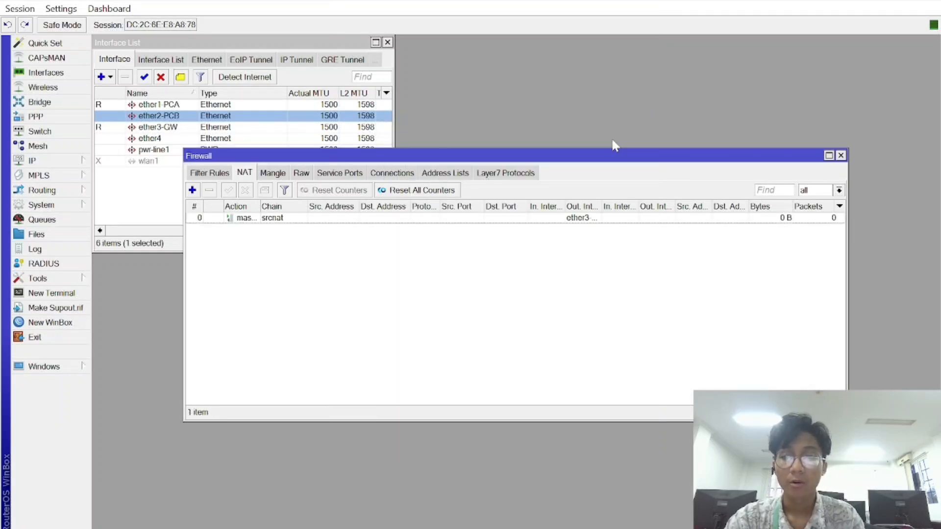
click(841, 156)
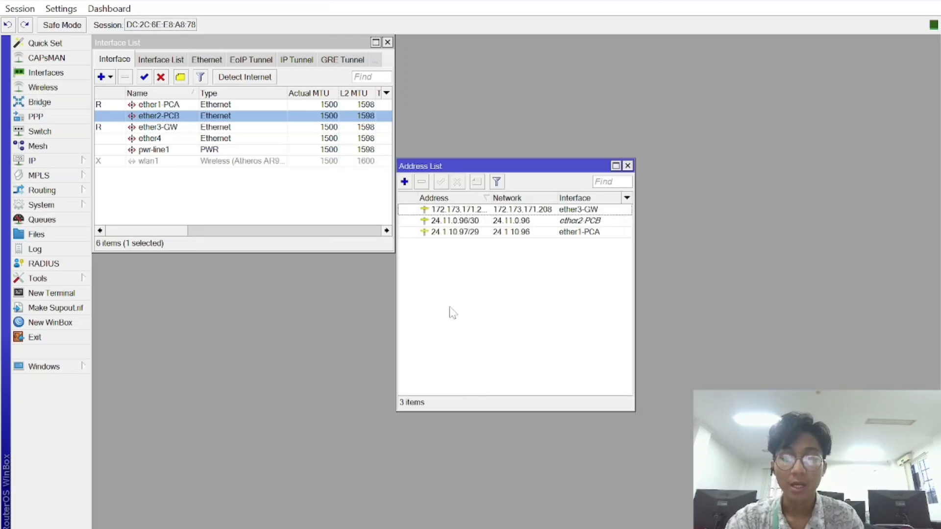
Switch to the Windows Control Panel and open the Internet Protocol Version 4 properties of the Ethernet 3 adapter
key(super)
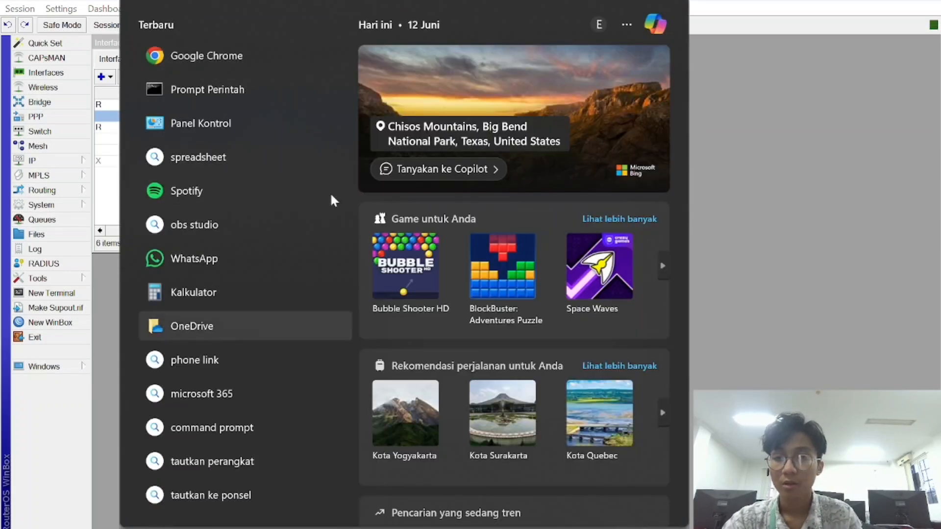
click(236, 129)
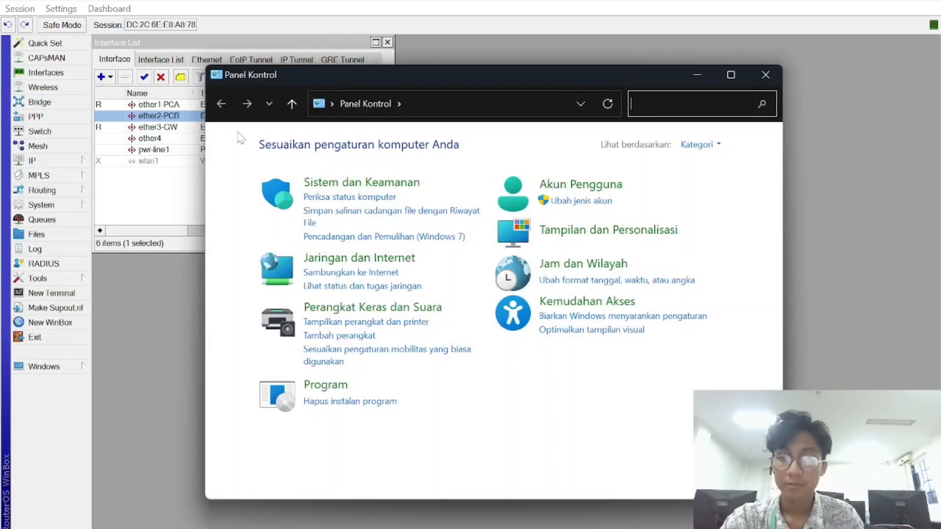
click(29, 205)
click(44, 367)
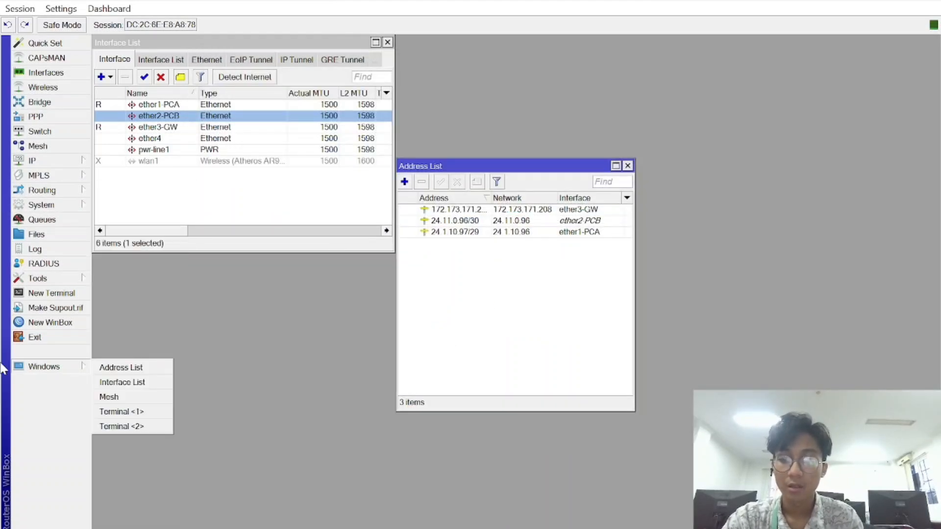
key(super)
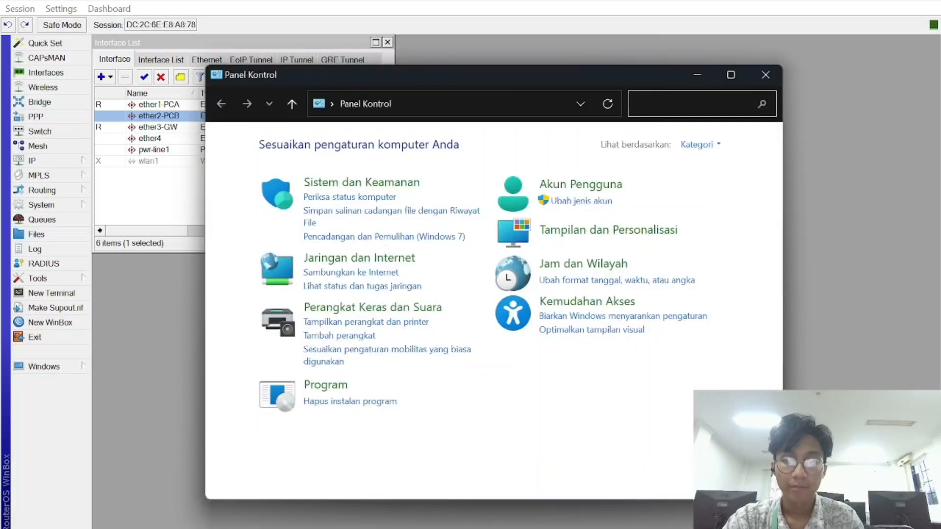
click(377, 261)
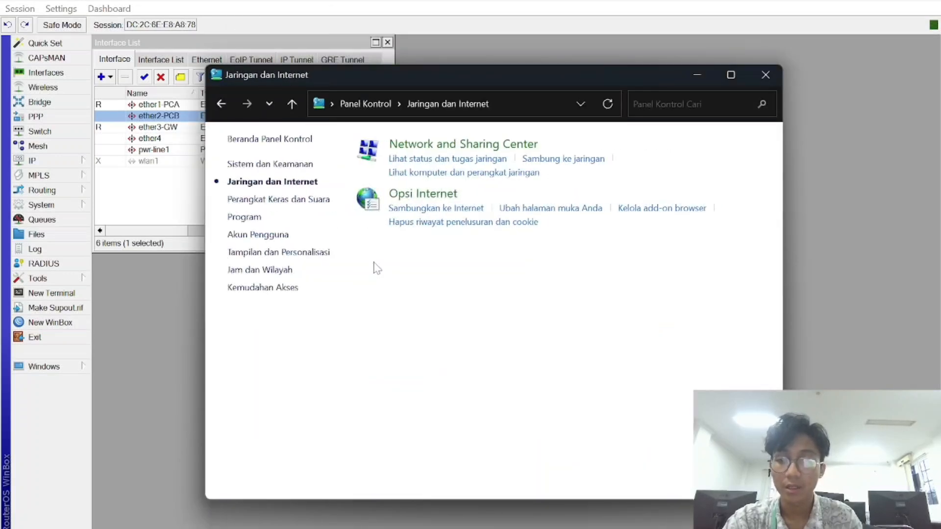
click(448, 145)
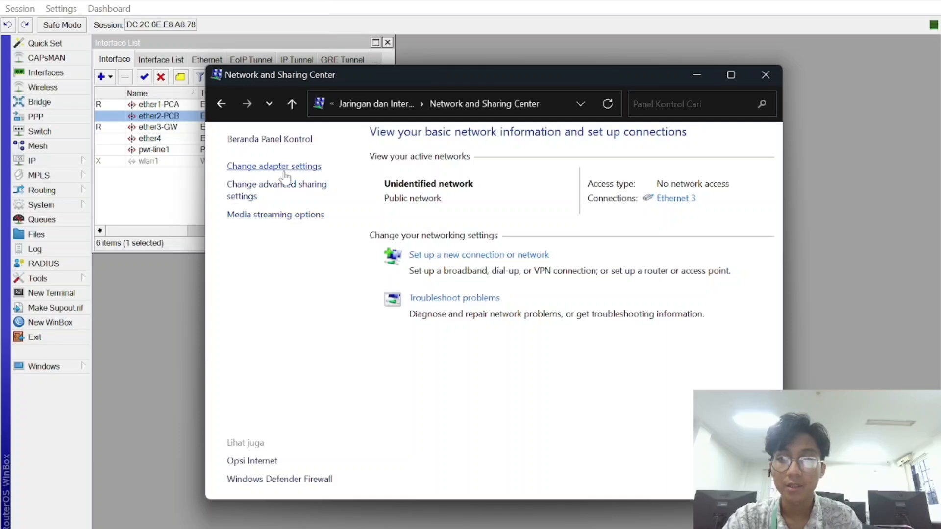
click(285, 169)
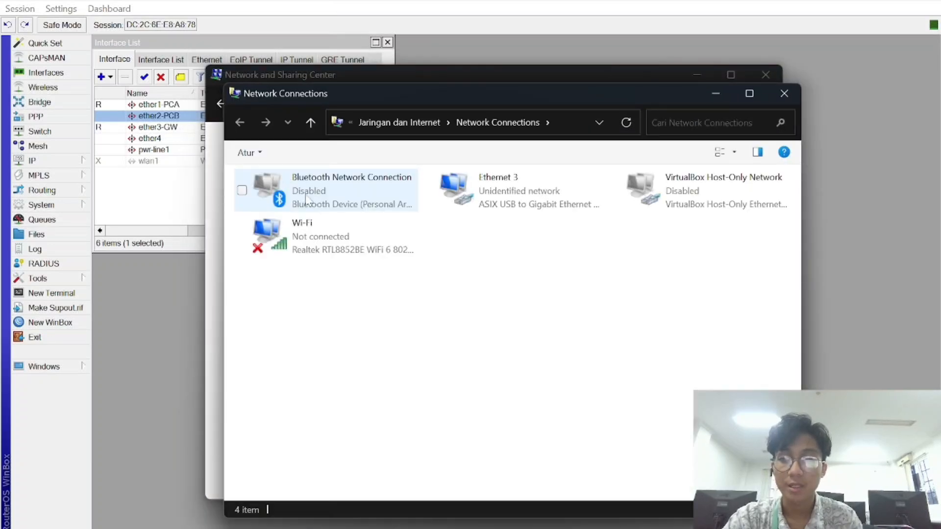
double_click(553, 194)
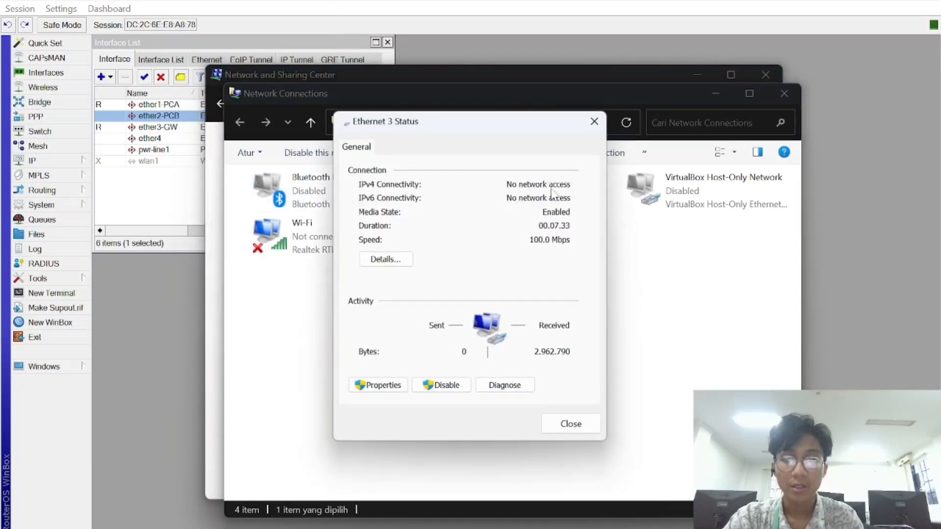
click(388, 391)
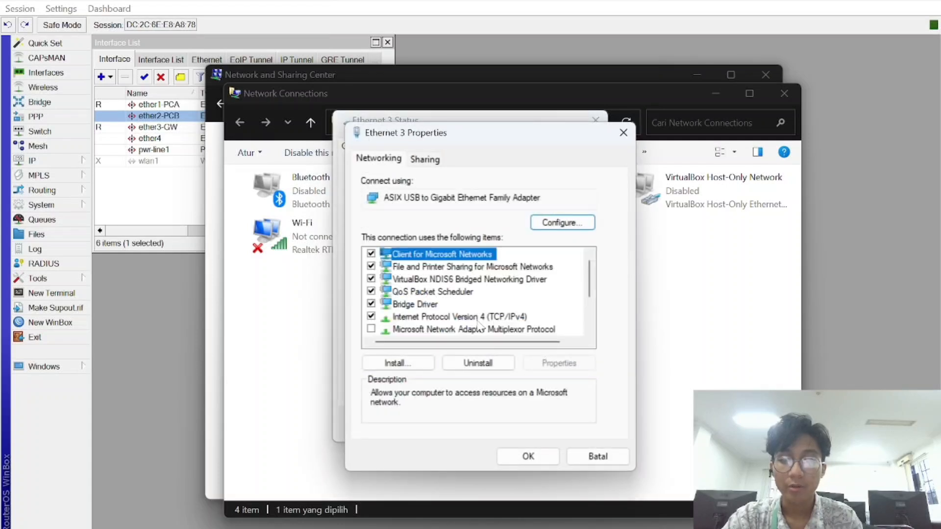
double_click(479, 317)
Give the adapter the static IP address 24.1.10.98 with subnet mask 255.255.255.248
click(412, 284)
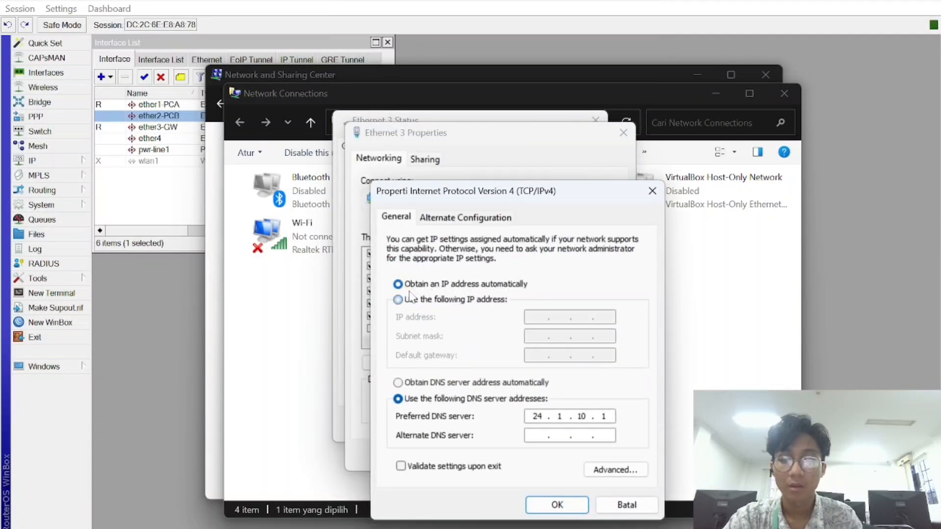
click(400, 383)
click(398, 299)
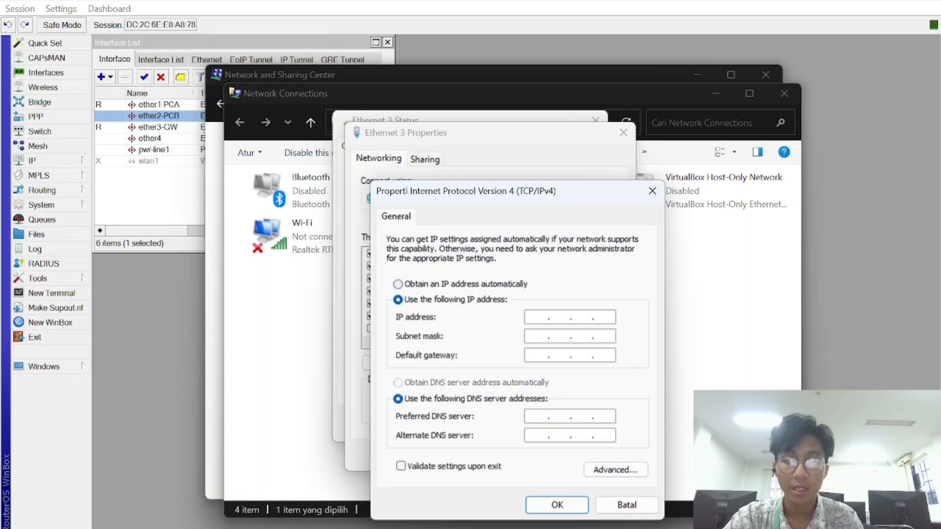
text(24)
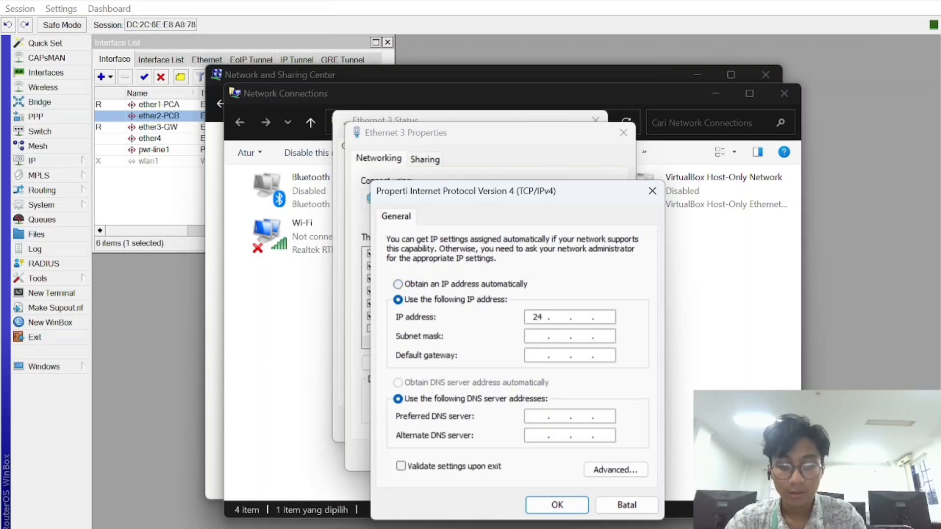
text(.1.10.)
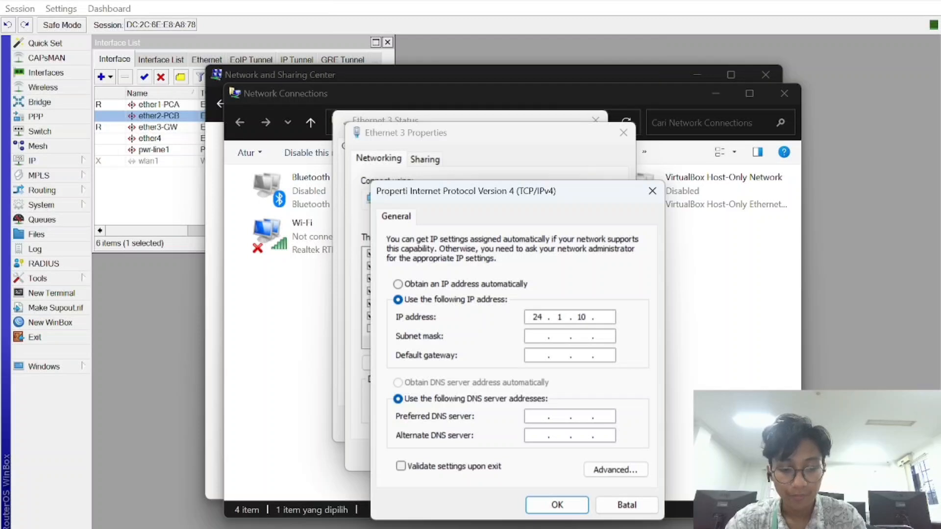
text(98)
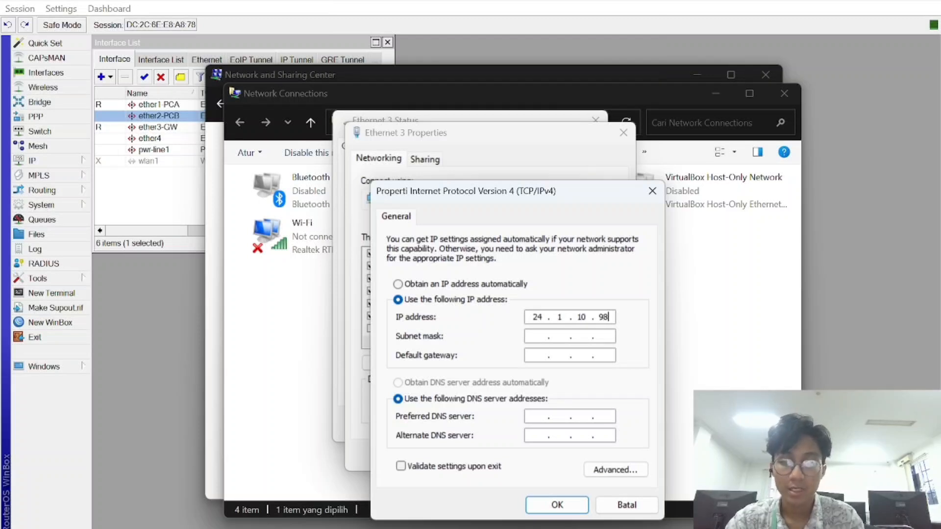
key(Tab)
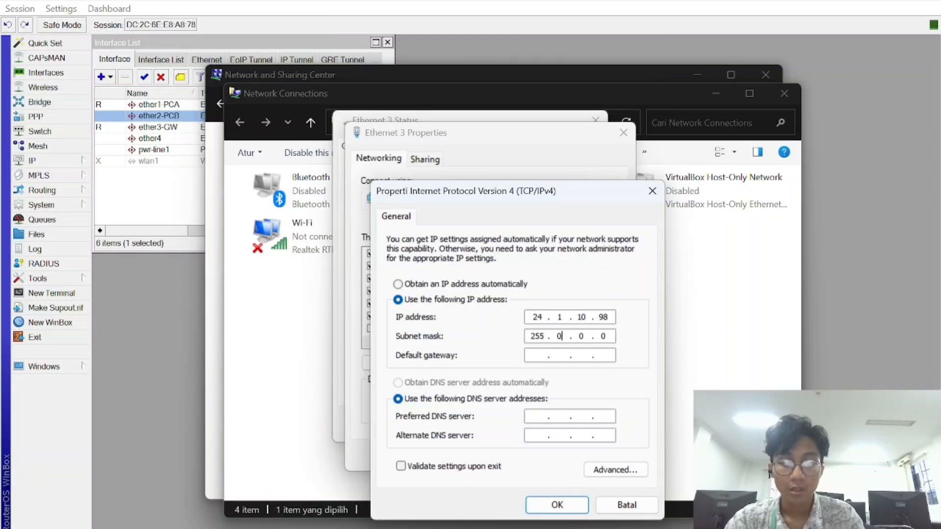
text(255 . 2)
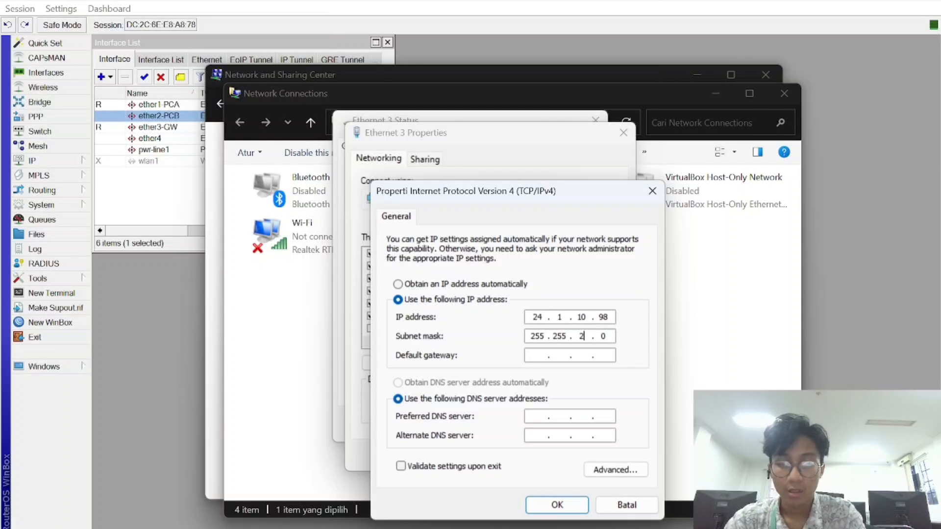
text(55 . 248)
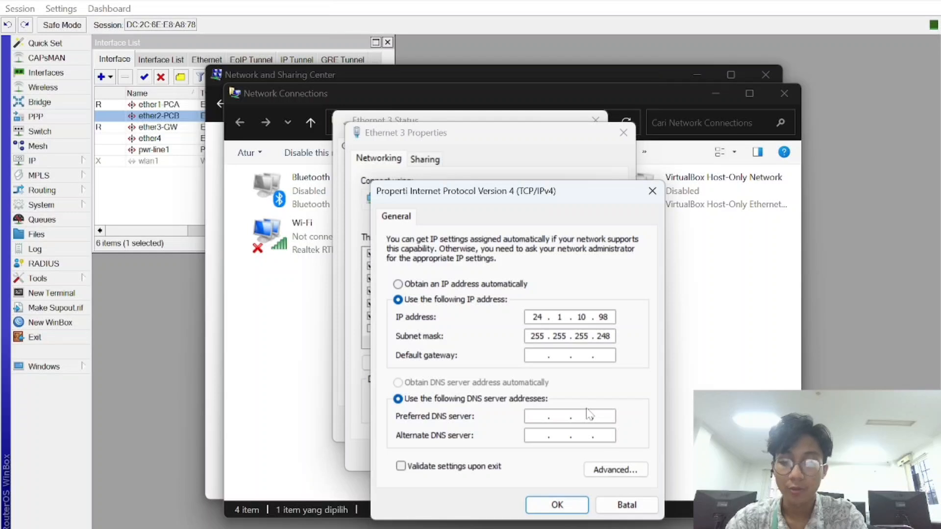
Set both the default gateway and the preferred DNS server to 24.1.10.97
key(Tab)
text(24 . 1 )
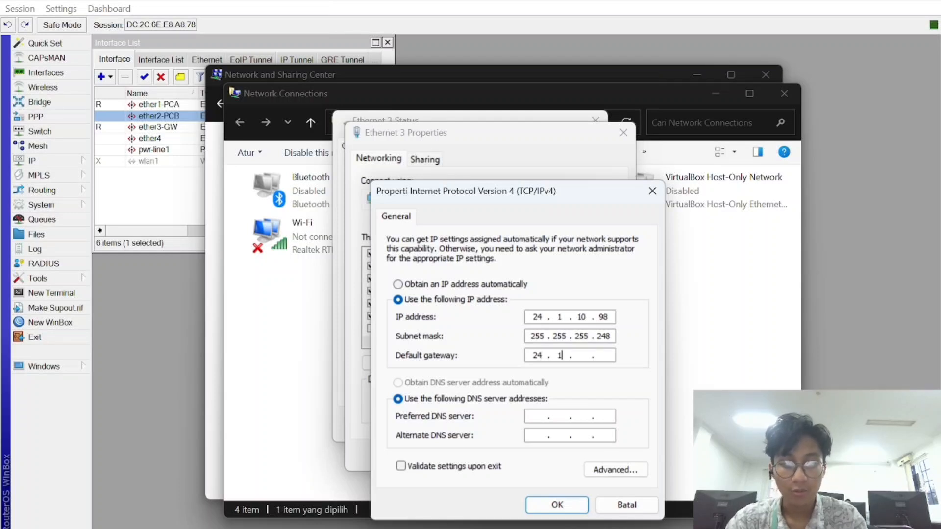
text(. 10 . )
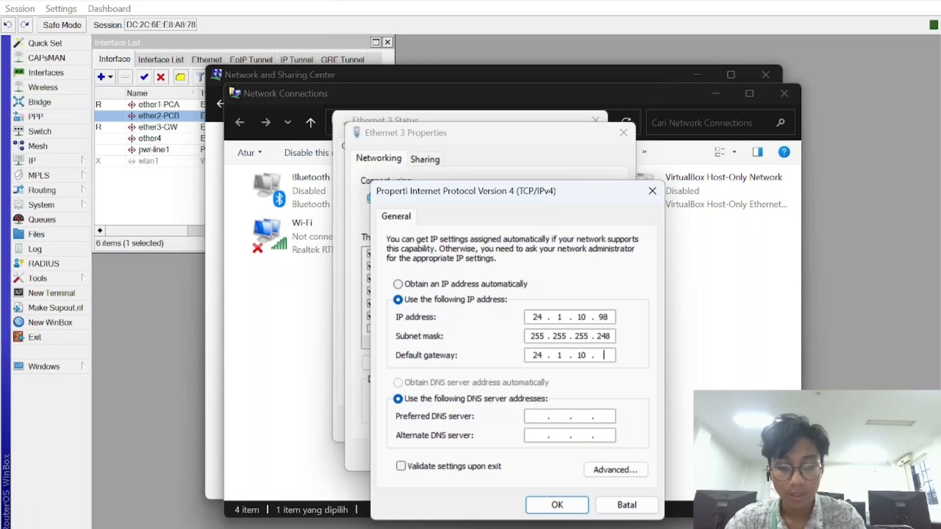
text(97)
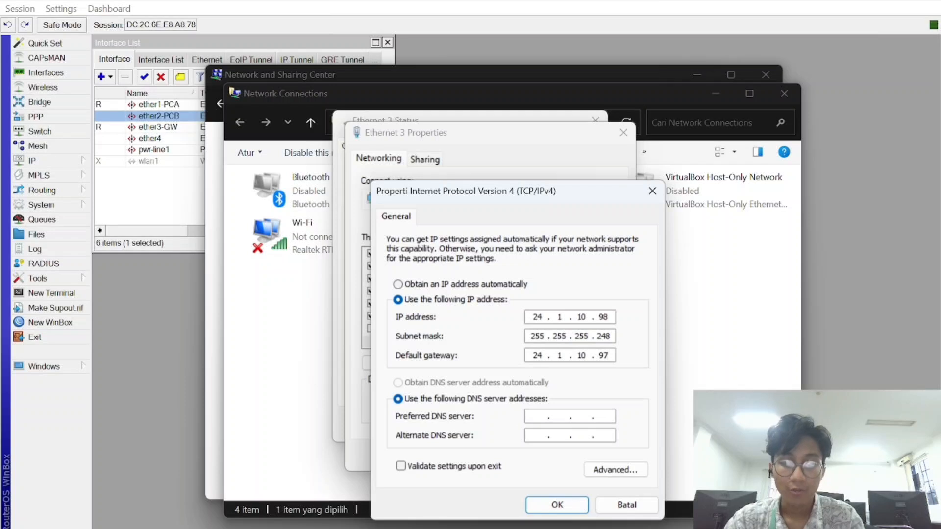
click(537, 416)
text(24)
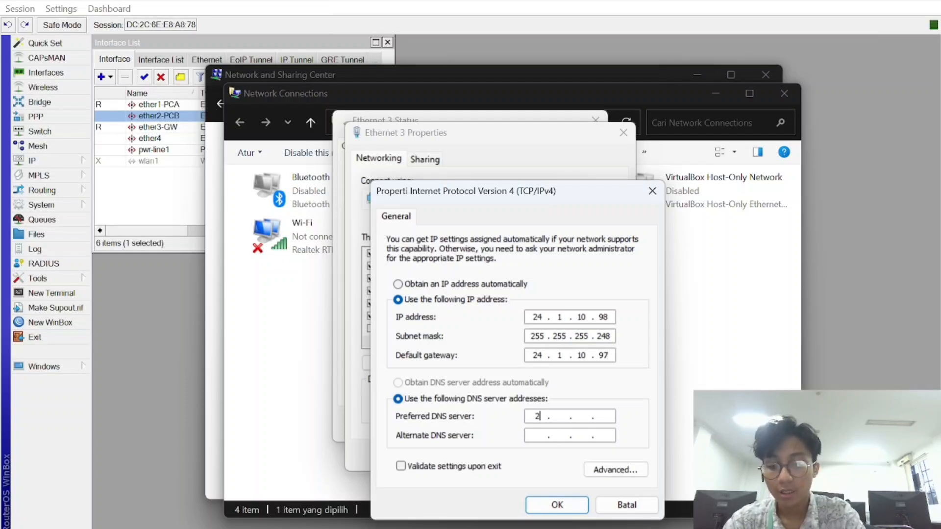
text(.1.10)
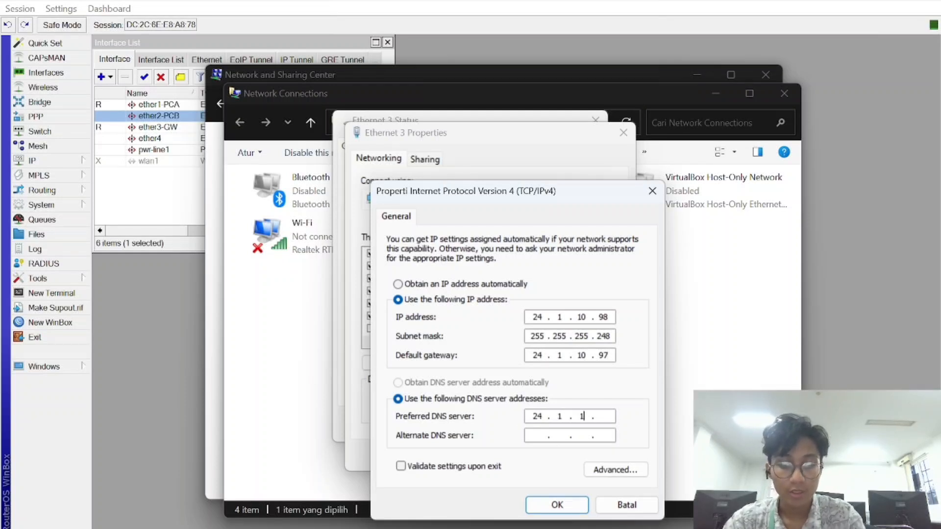
text(97)
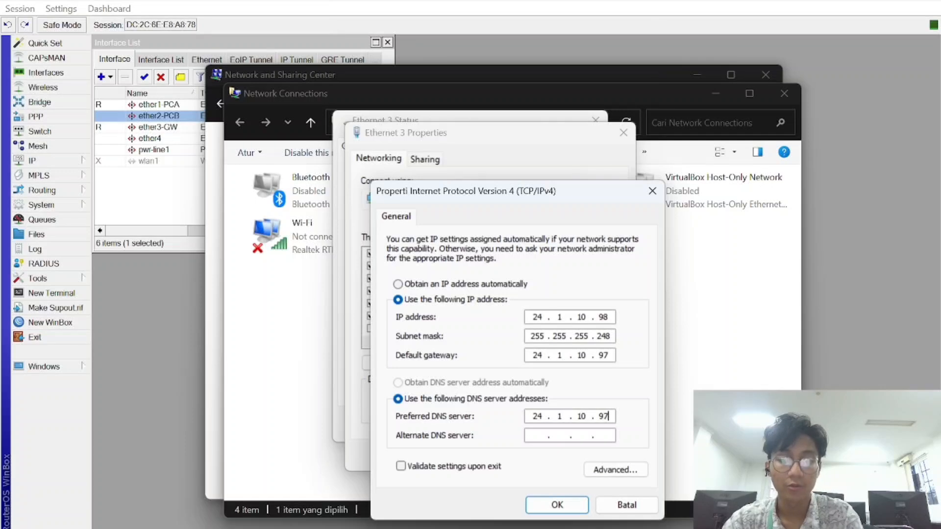
Save the Ethernet 3 settings, close its status dialog and minimize the network windows to return to WinBox
click(557, 505)
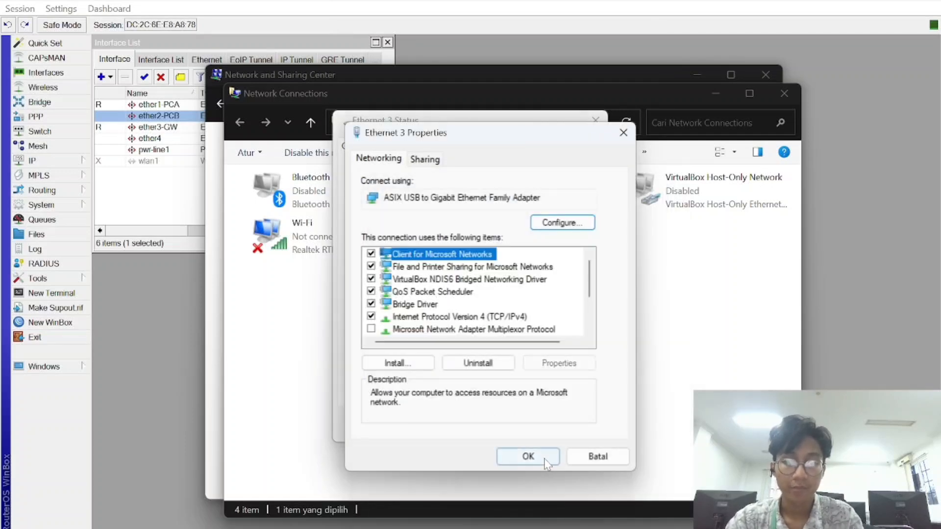
click(530, 456)
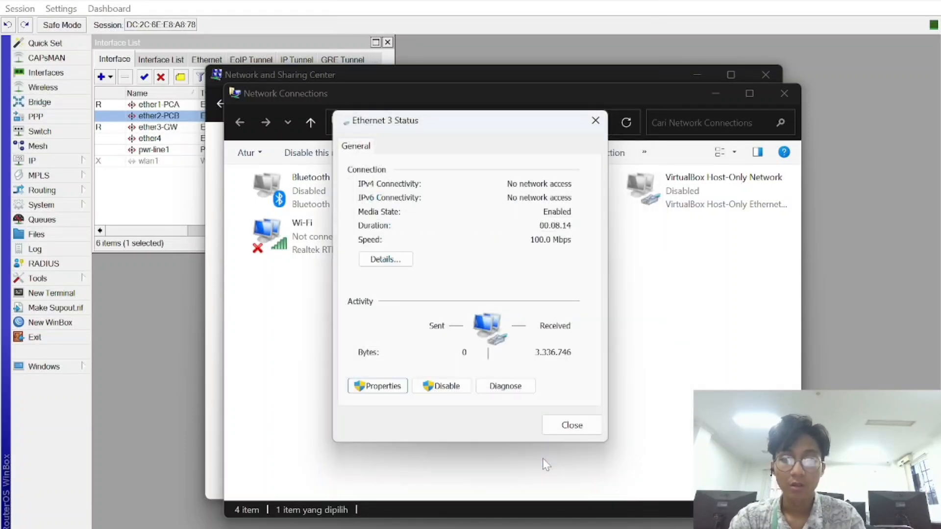
click(578, 425)
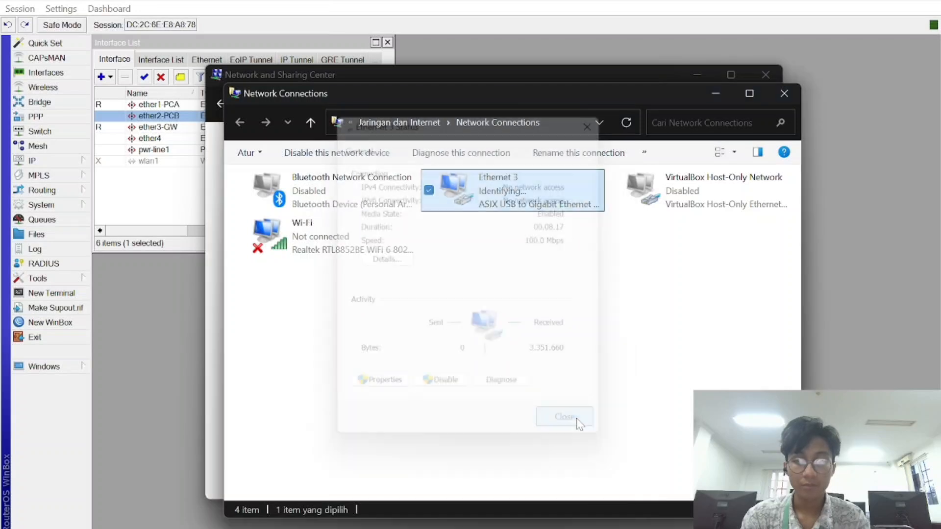
click(548, 306)
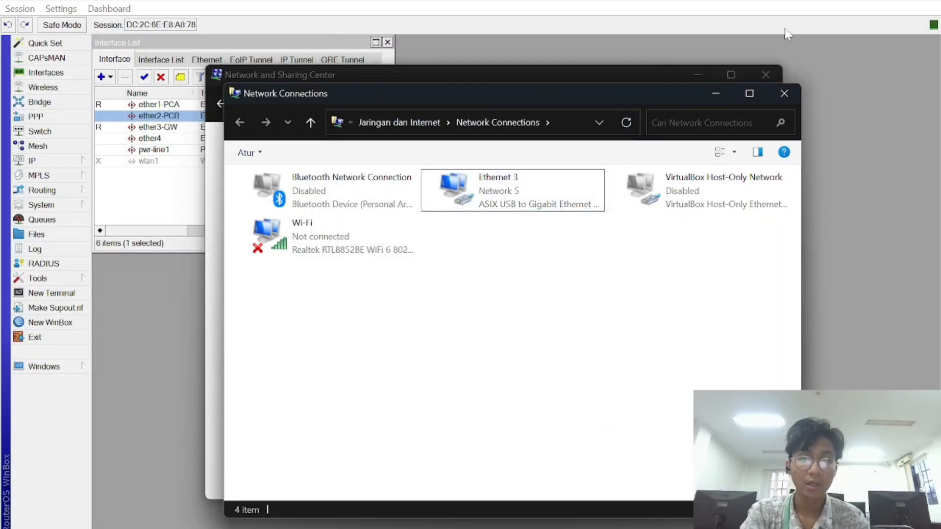
click(716, 93)
click(696, 76)
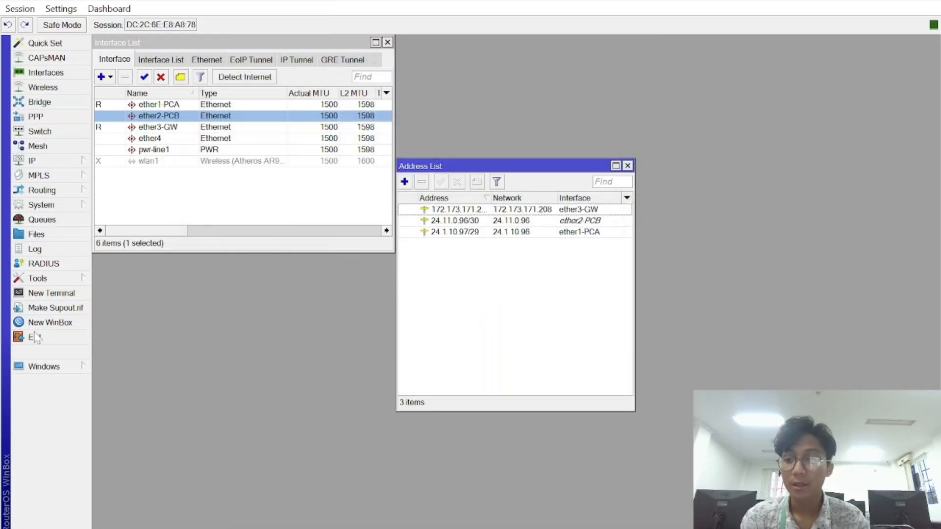
Open a new router terminal, skip the new password prompt by leaving it empty, and begin a ping command
click(78, 287)
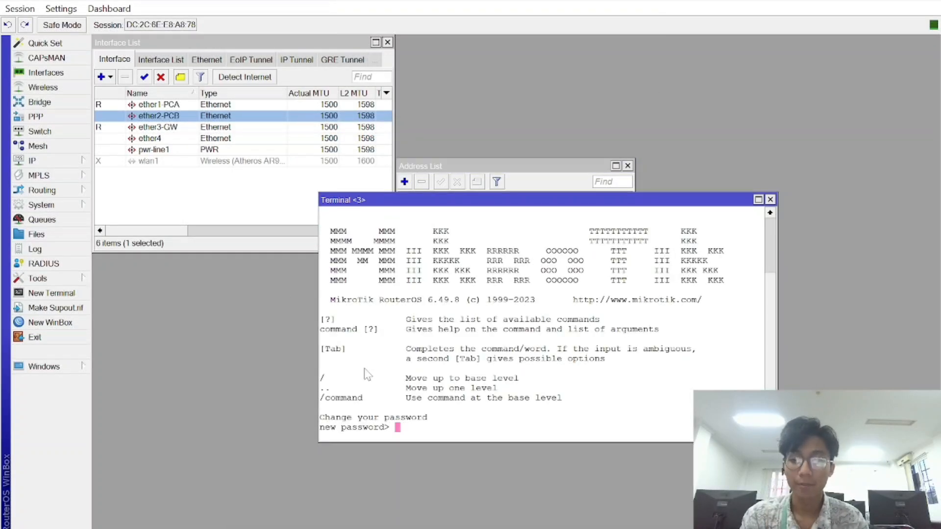
key(Return)
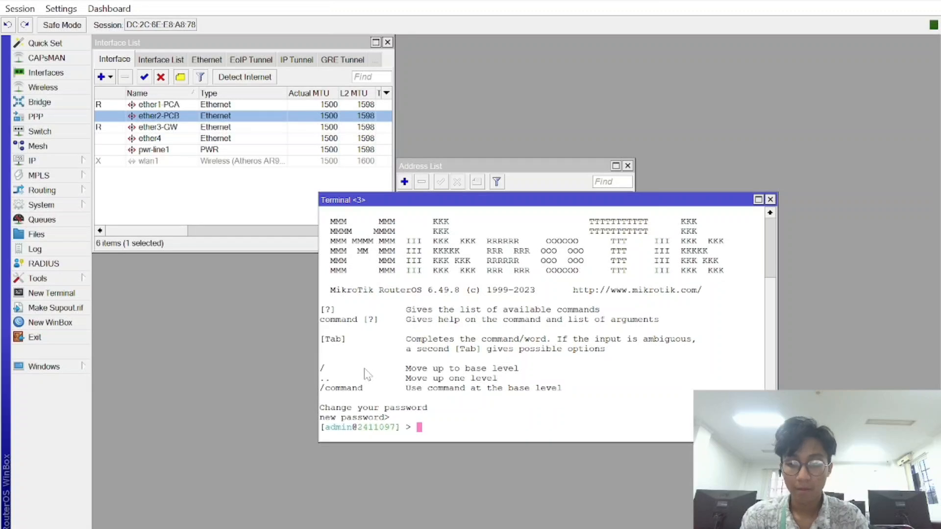
text(ping )
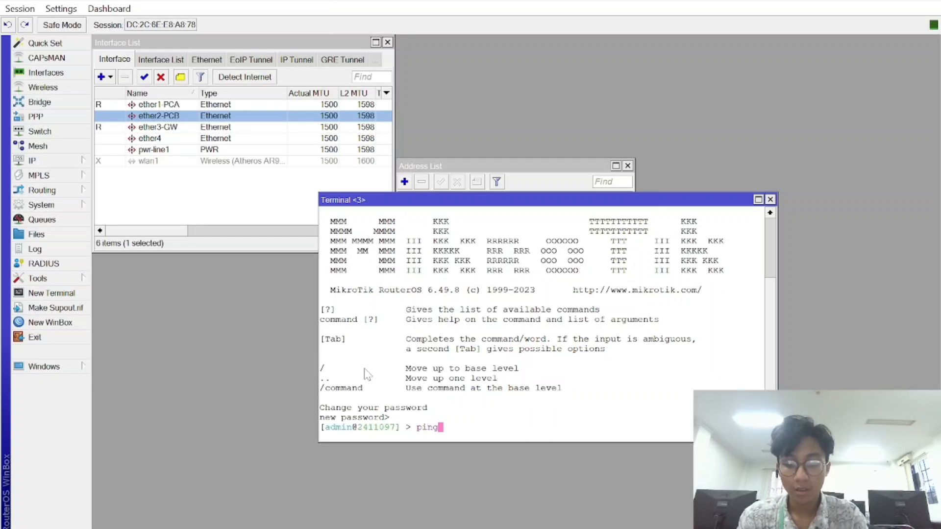
text(172.171)
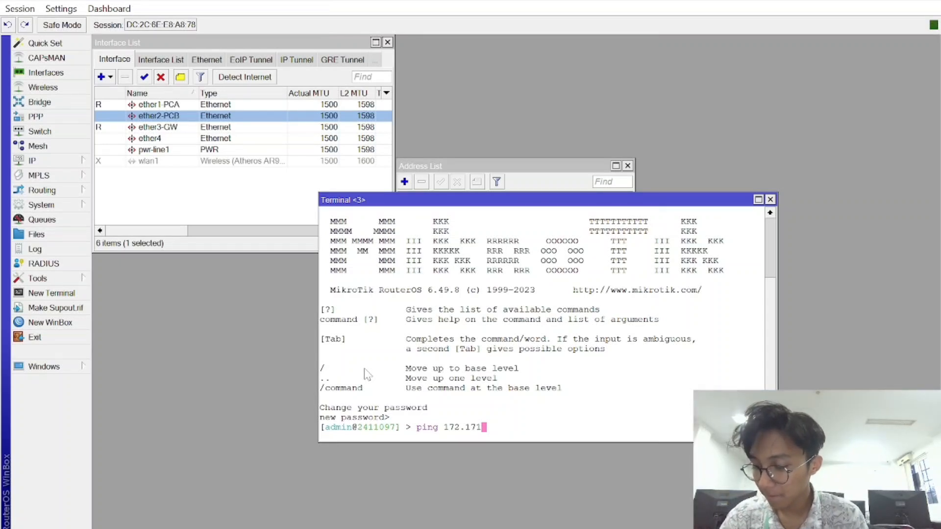
key(BackSpace)
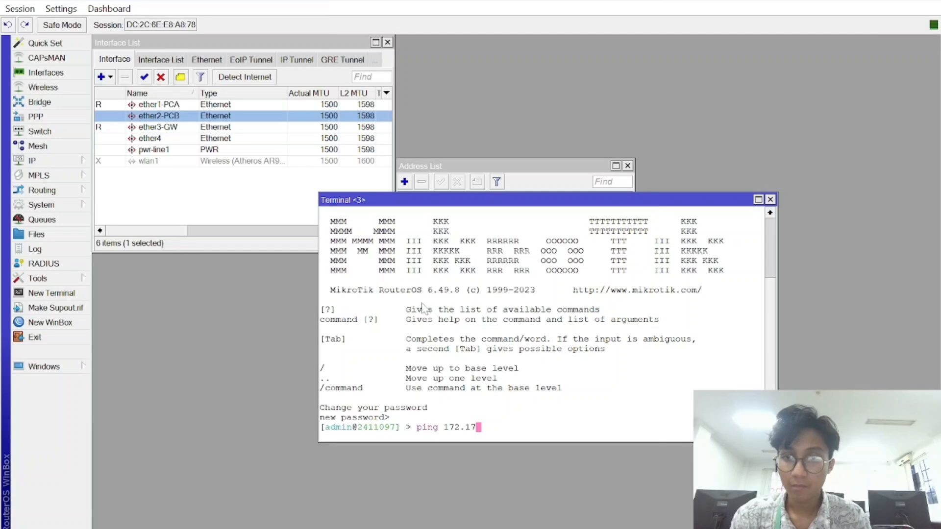
key(BackSpace)
key(BackSpace)
key(BackSpace)
key(BackSpace)
key(BackSpace)
key(BackSpace)
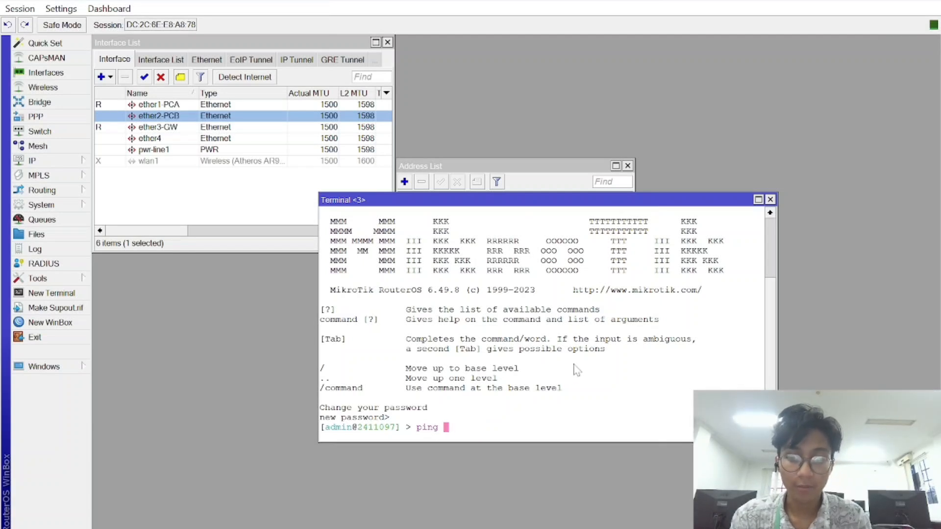
Complete the command to ping google.com from the router and stop it after a few replies
text(goog)
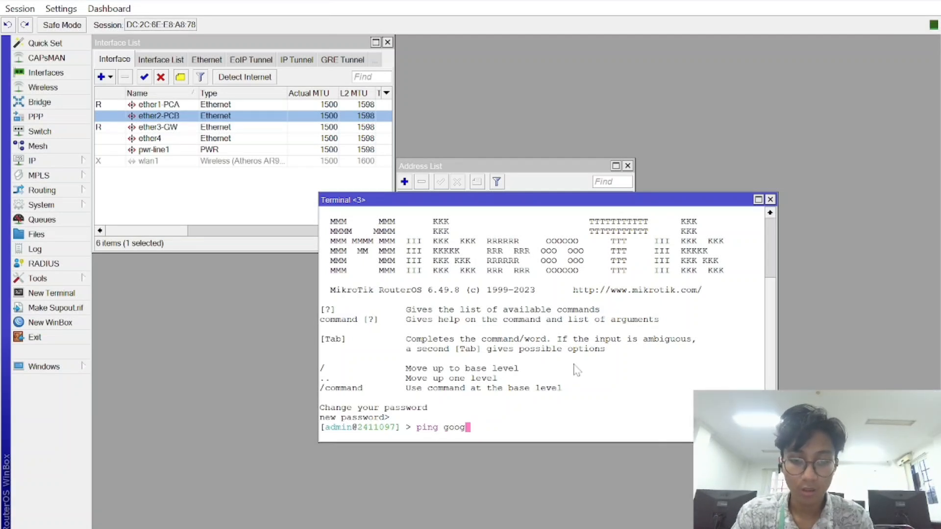
text(le.com)
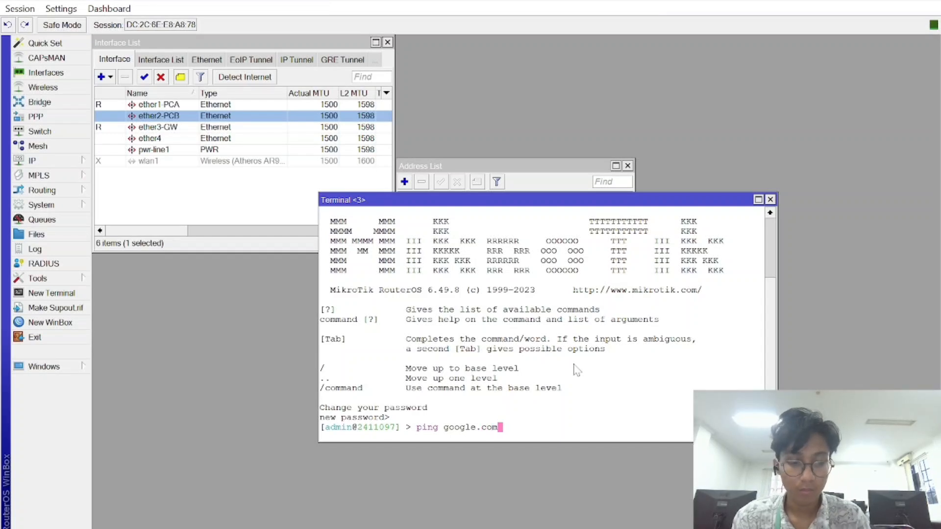
key(Return)
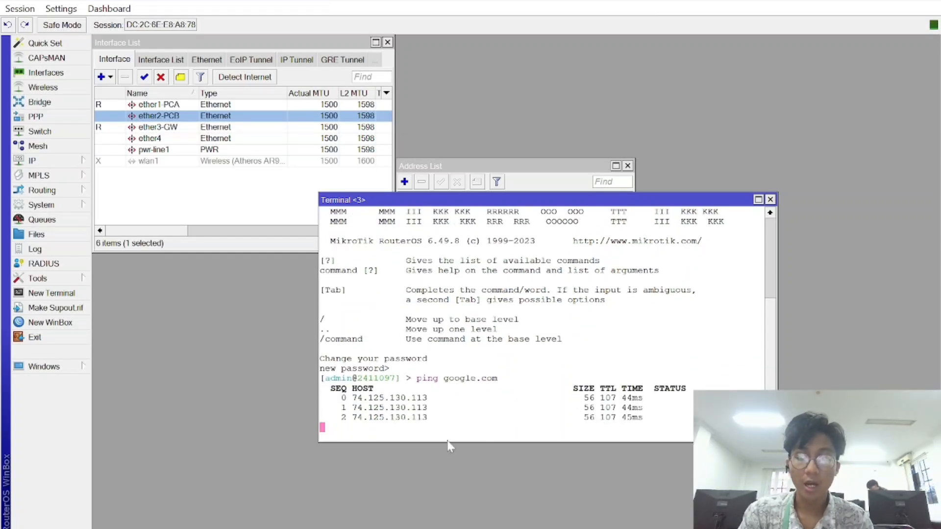
key(ctrl+c)
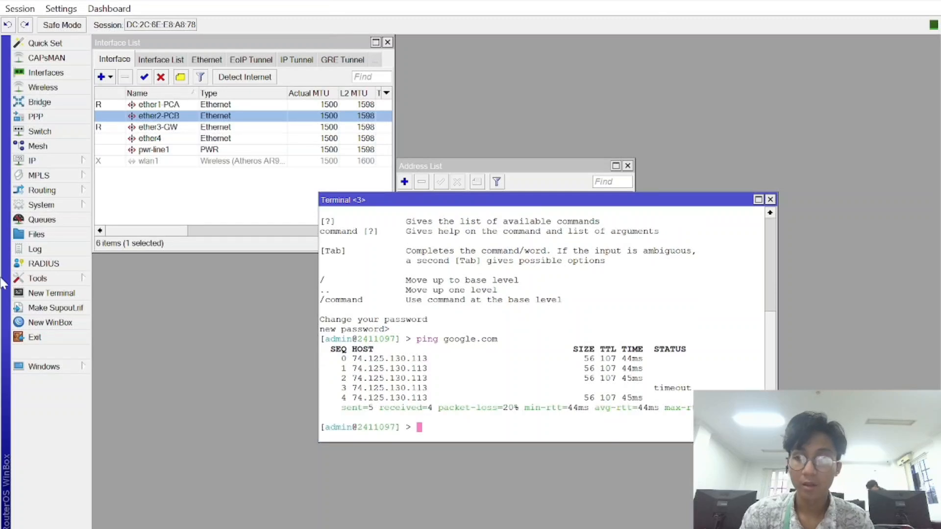
Review the router's IP address list and its DNS server settings, closing each window without changes
click(60, 160)
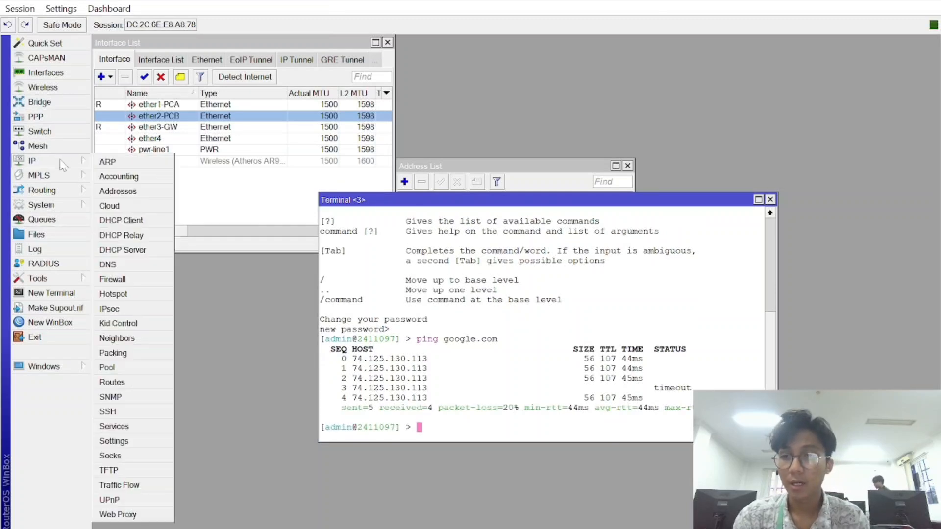
click(152, 195)
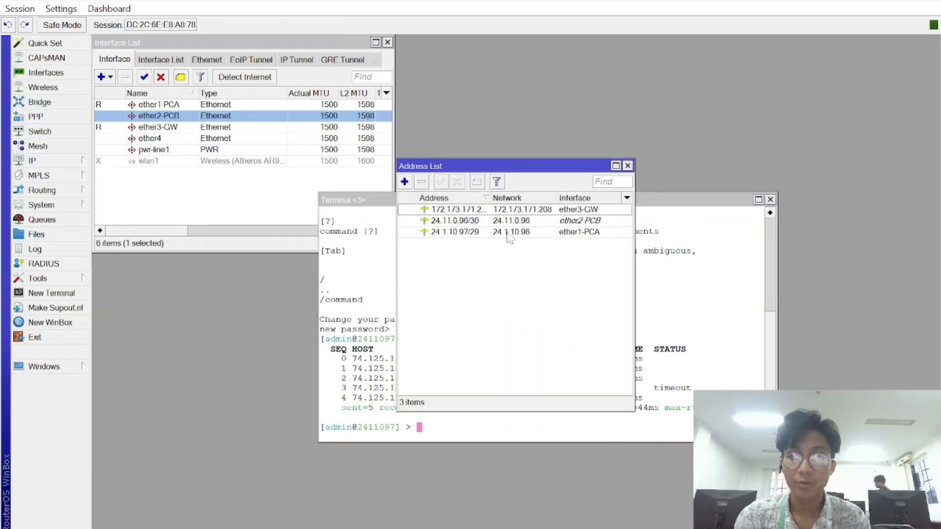
click(628, 165)
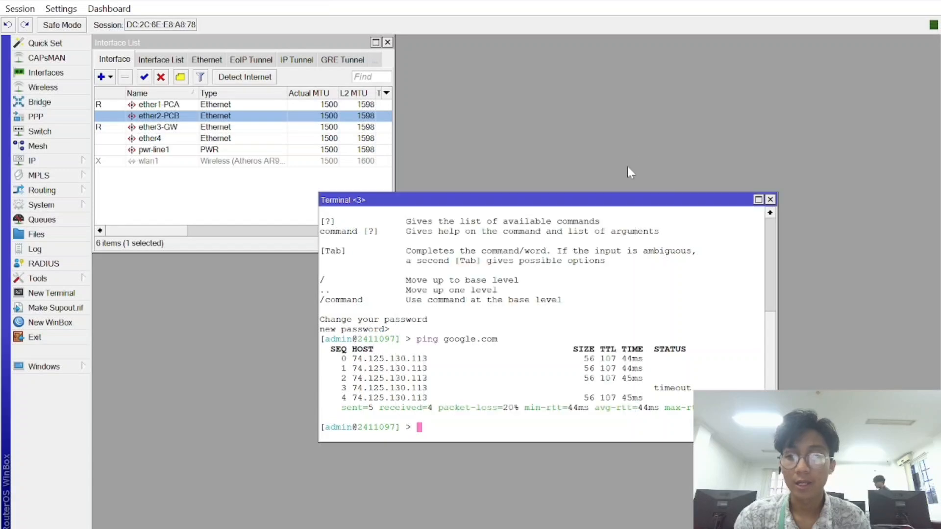
click(44, 161)
click(143, 265)
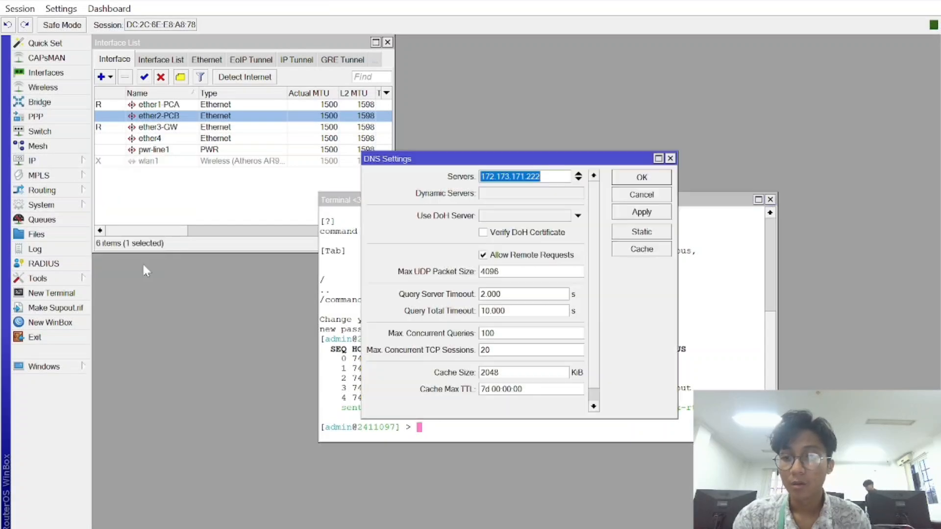
click(670, 158)
Ping the DNS server address 172.173.171.222 from the router terminal
text(ping)
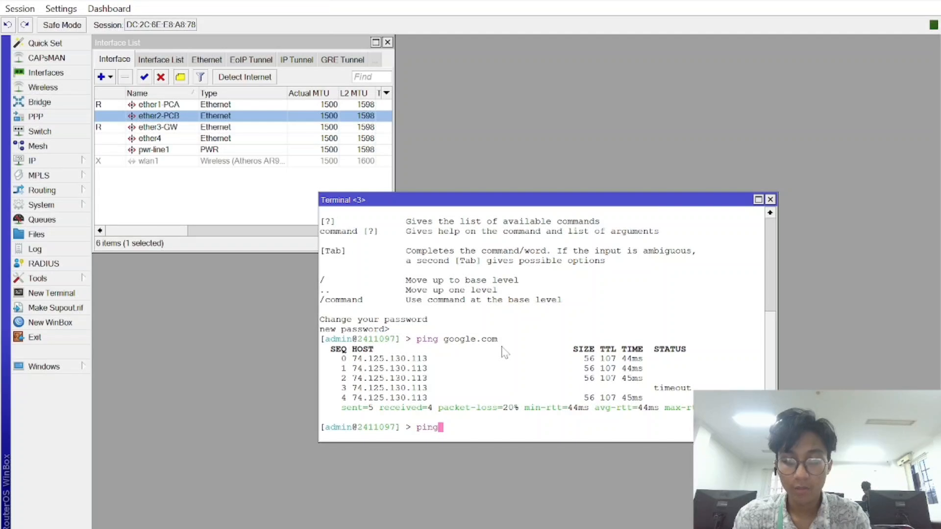
text( 172.17)
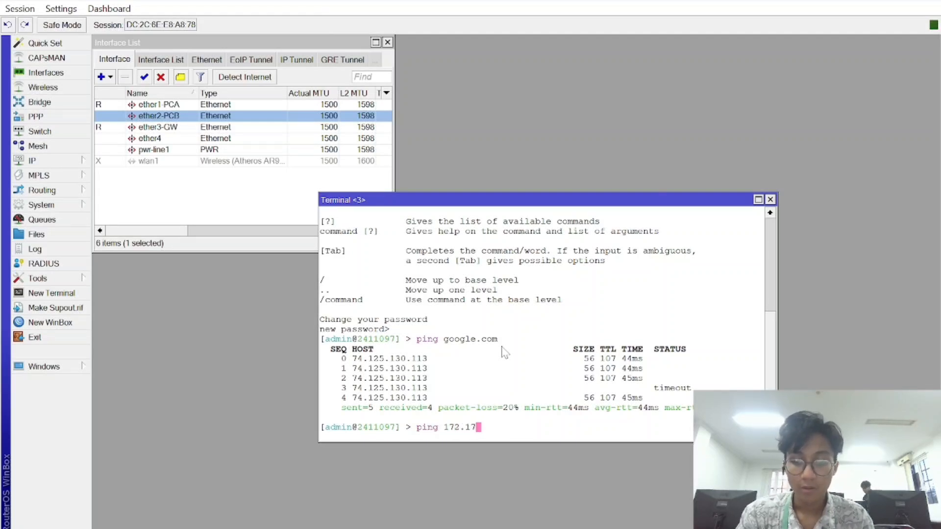
text(3.1)
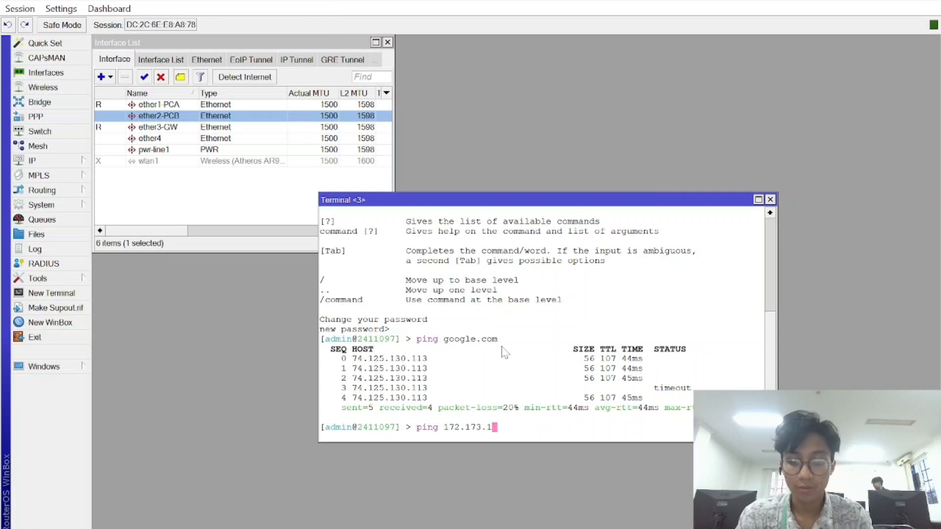
text(71.222)
key(Return)
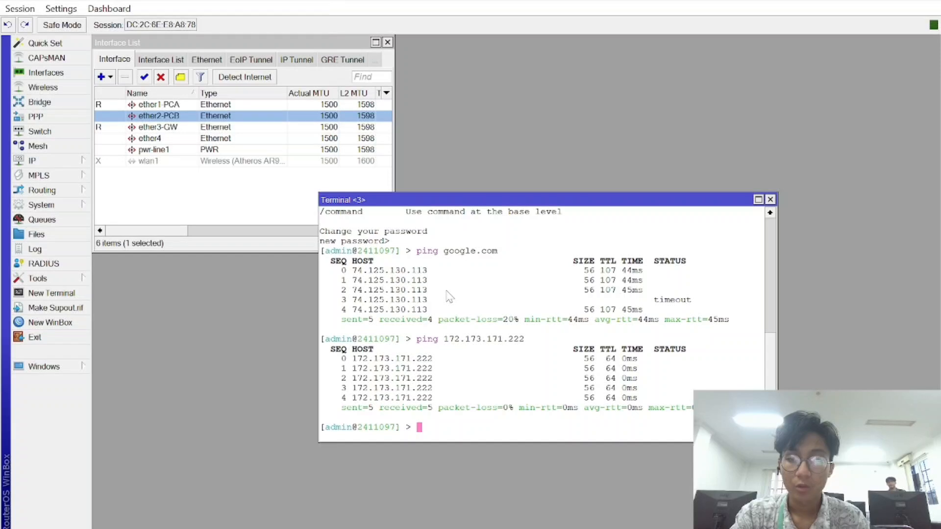
Ping the ether2-PCB address 24.11.0.96 from the router terminal
text(ping)
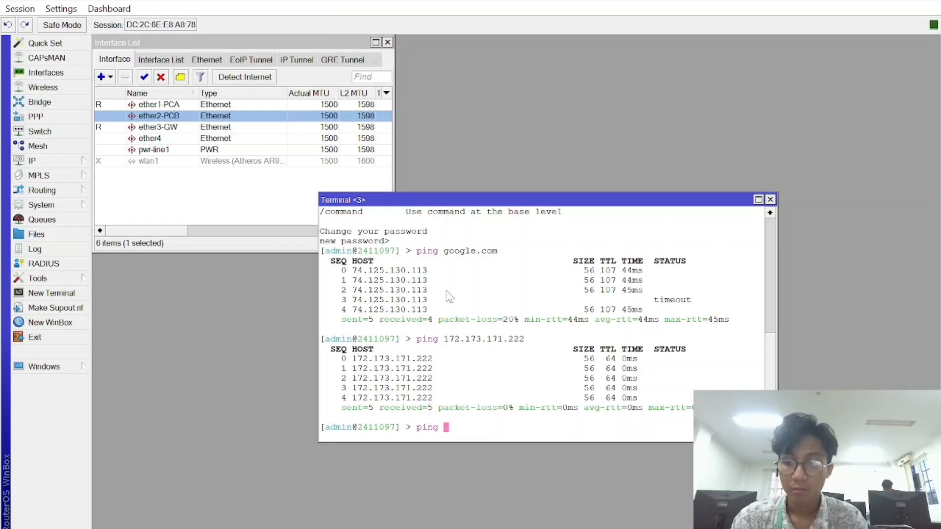
text( 24.11)
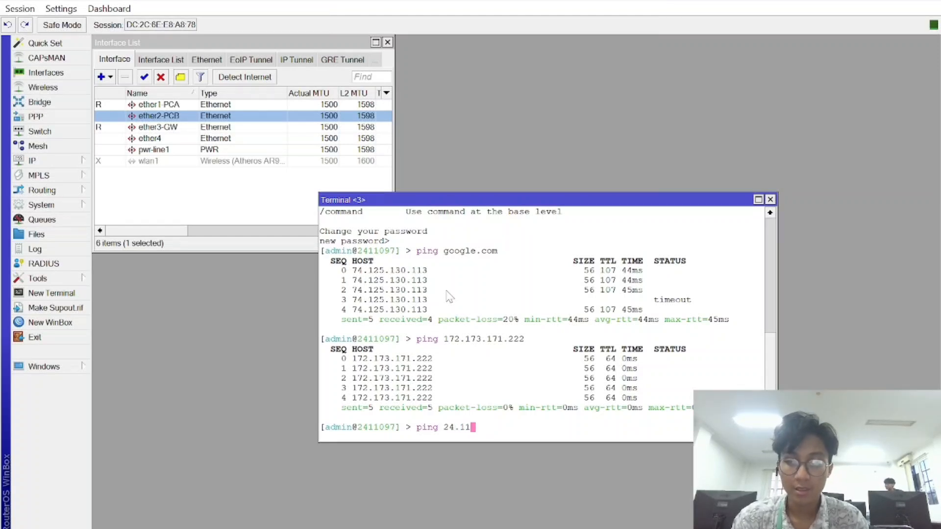
text(.0.96)
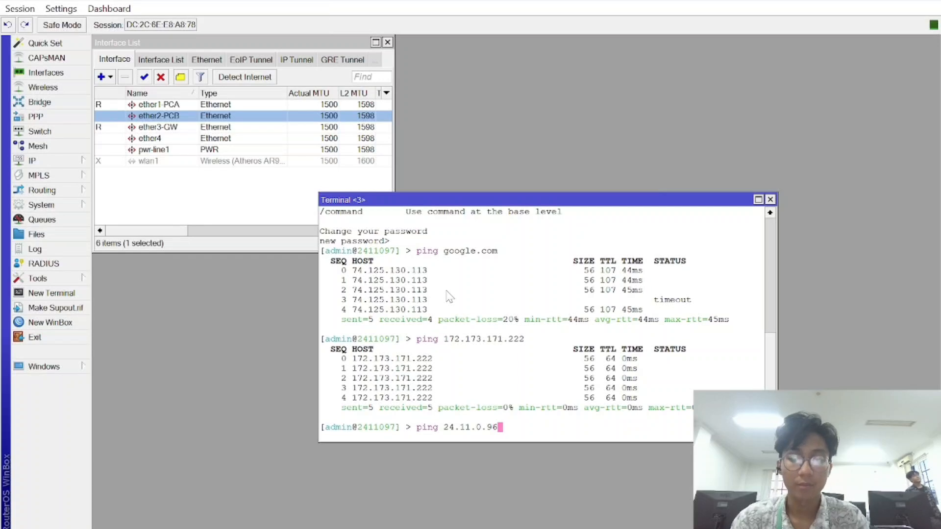
key(Return)
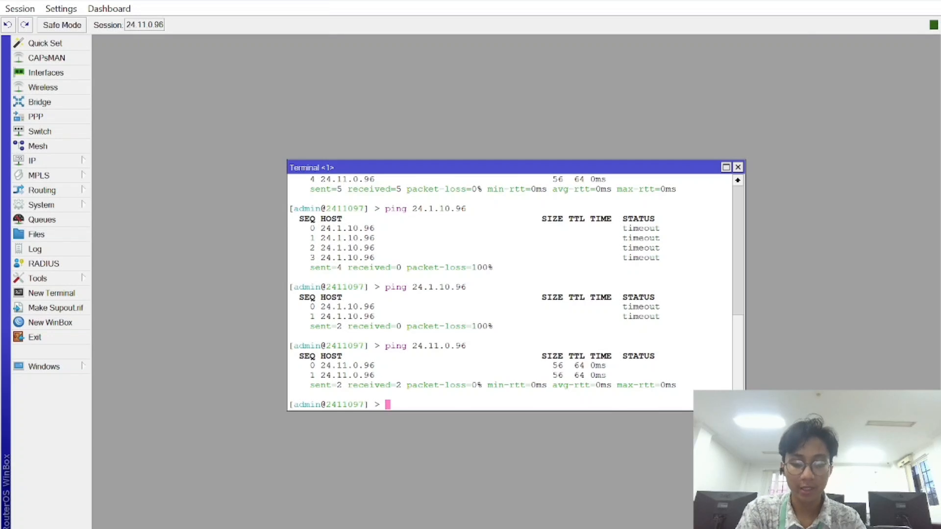
In the terminal of the router session connected through 24.11.0.96, ping 24.11.0.96 and stop after a few replies
text(ping 2)
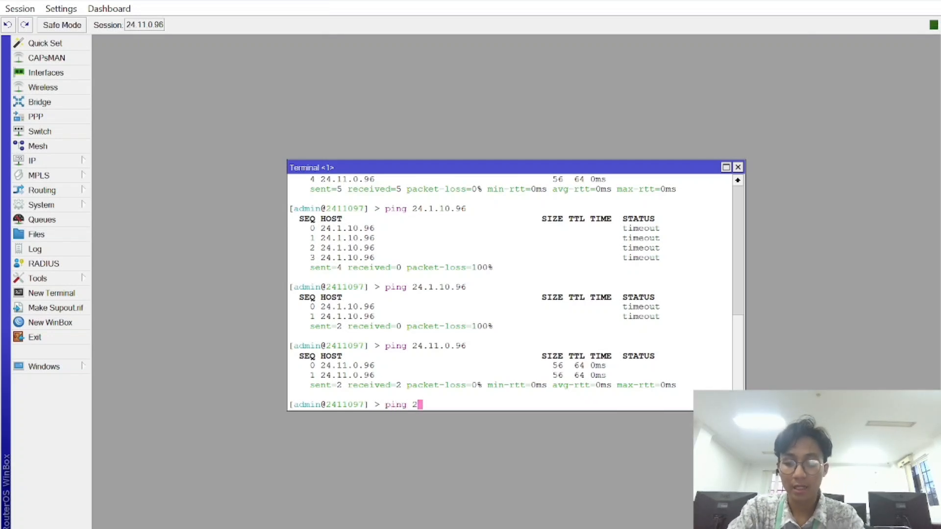
text(4.11.)
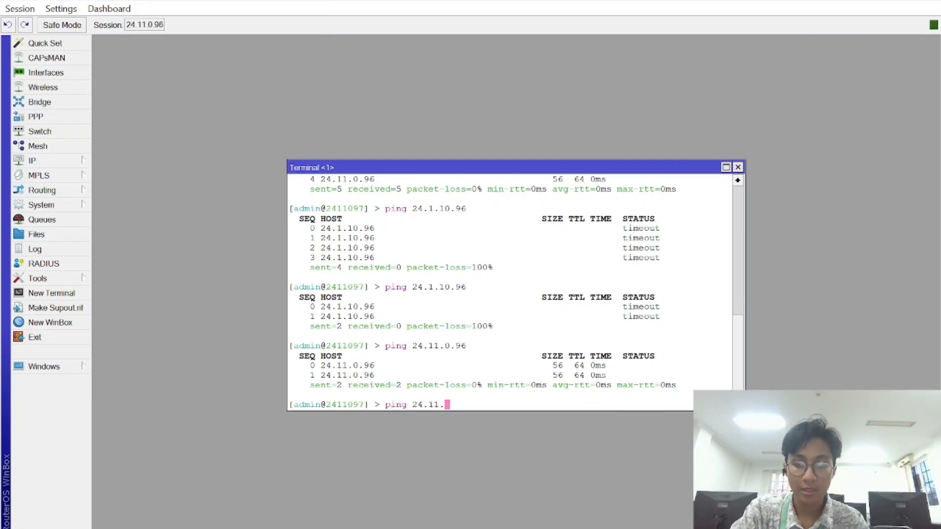
text(0.96)
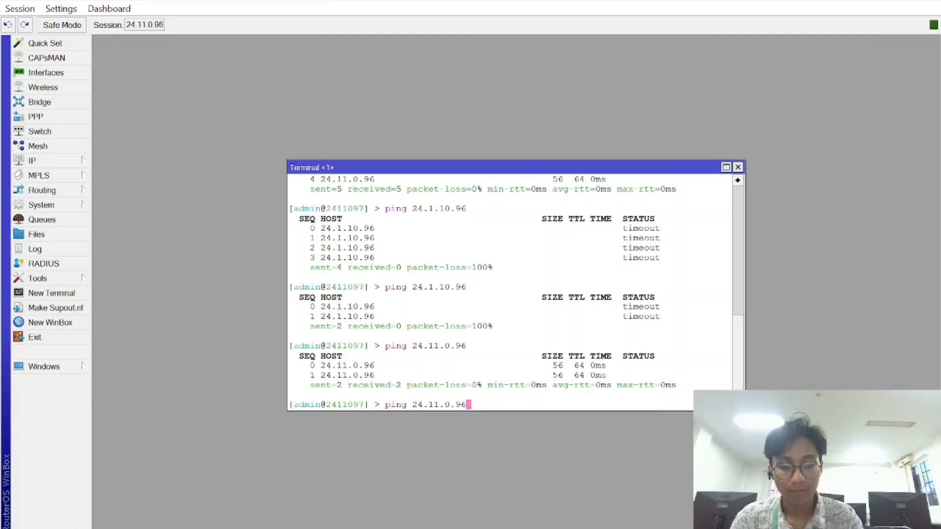
key(Return)
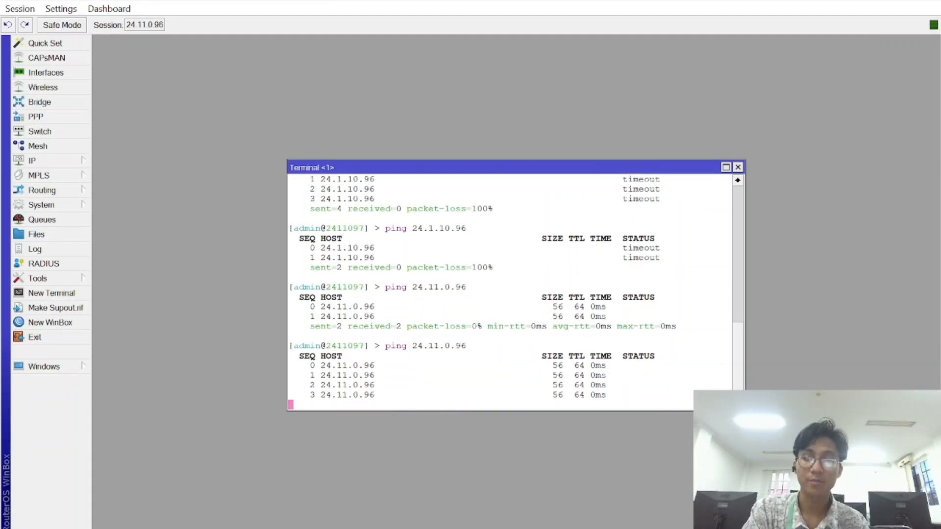
key(ctrl+c)
Ping 172.171.173.222 from the same terminal and stop it after several replies
text(pin)
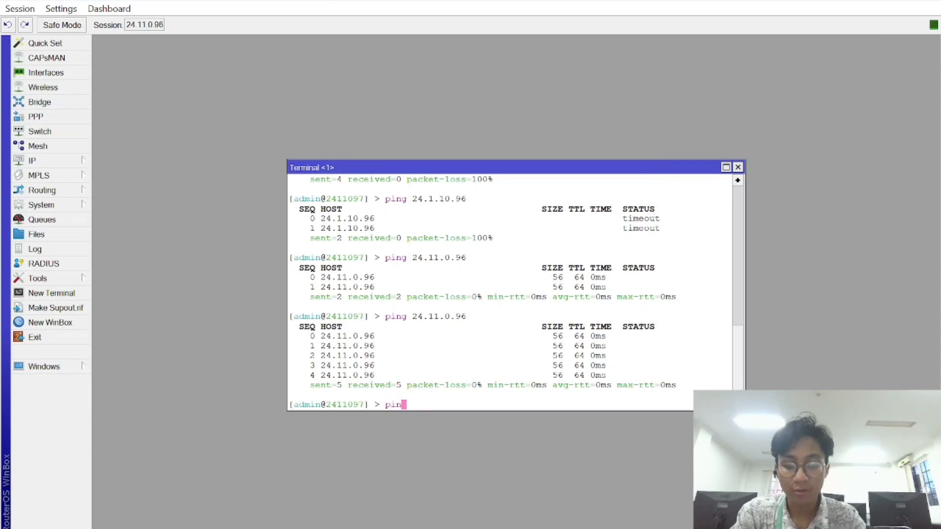
text(g 172)
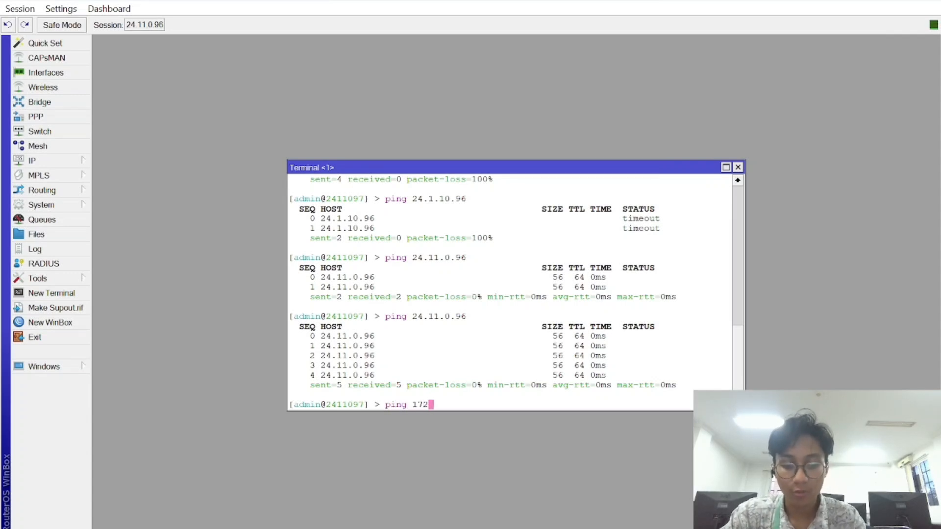
text(.17)
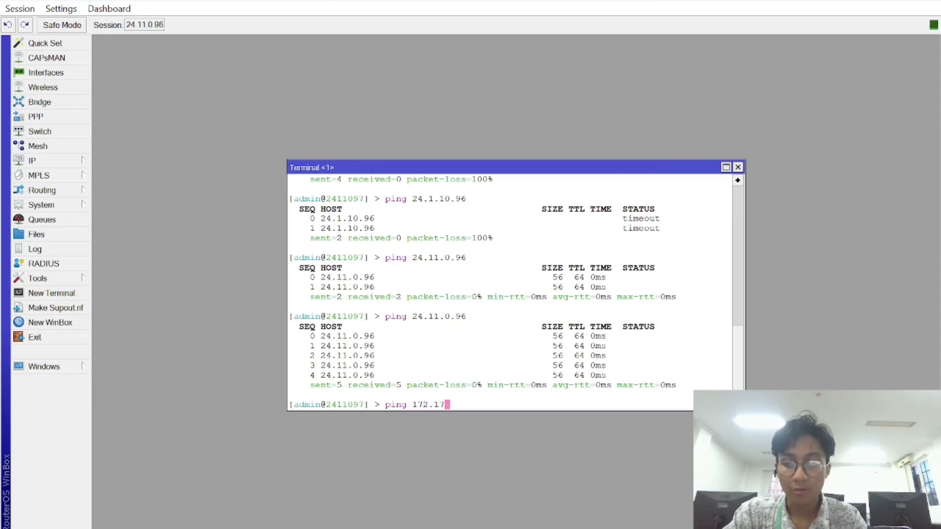
text(1.173)
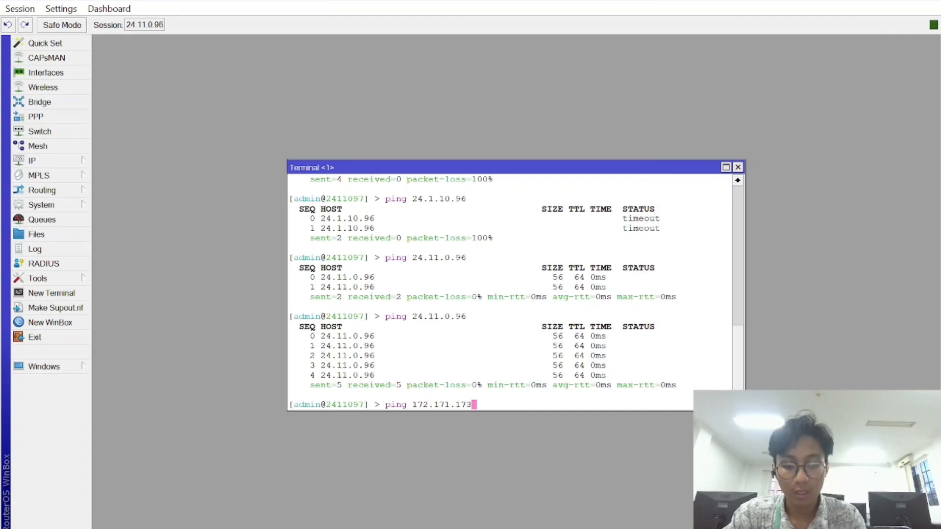
text(.222)
key(Return)
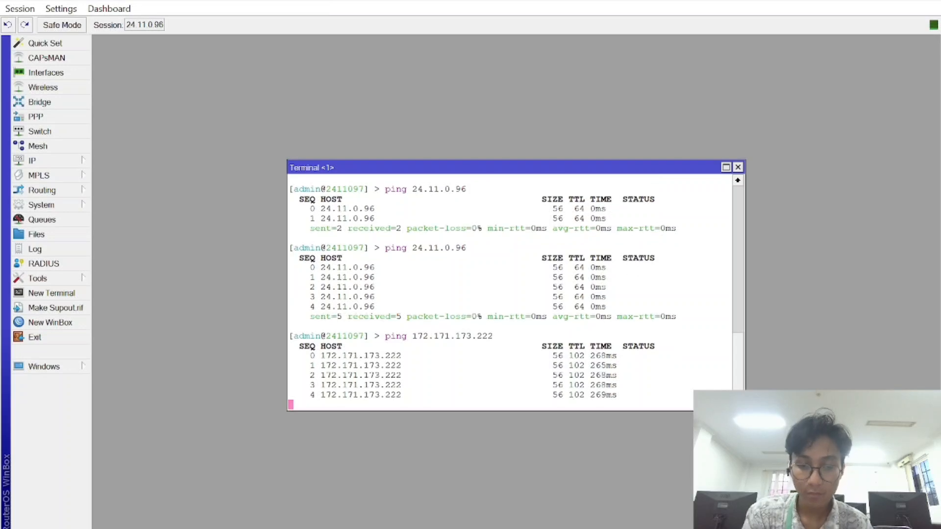
key(ctrl+c)
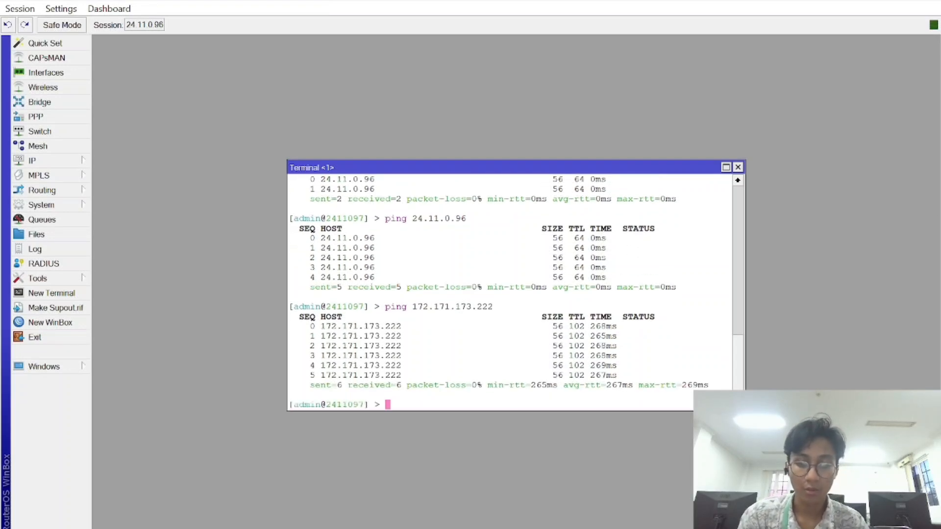
Switch to the Windows Command Prompt, run ipconfig to check the PC's IP configuration, and close the prompt
key(alt+Tab)
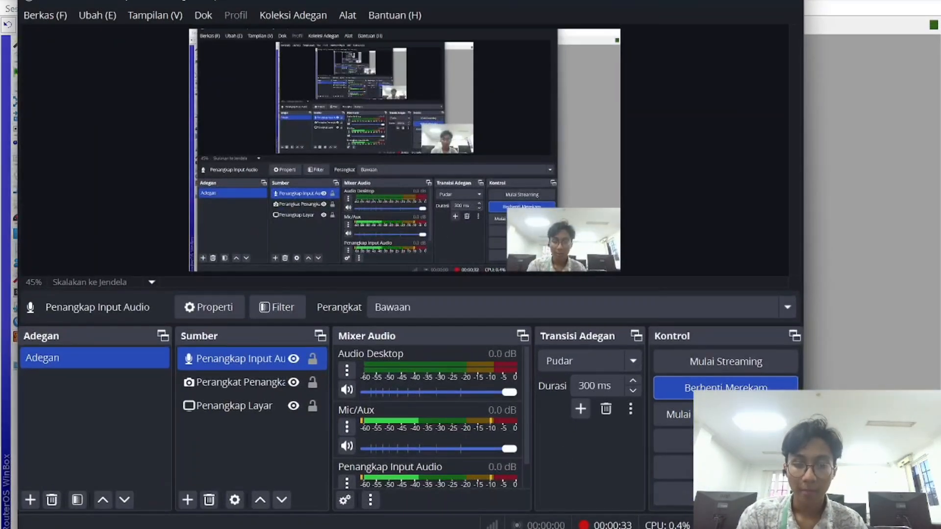
key(alt+Tab)
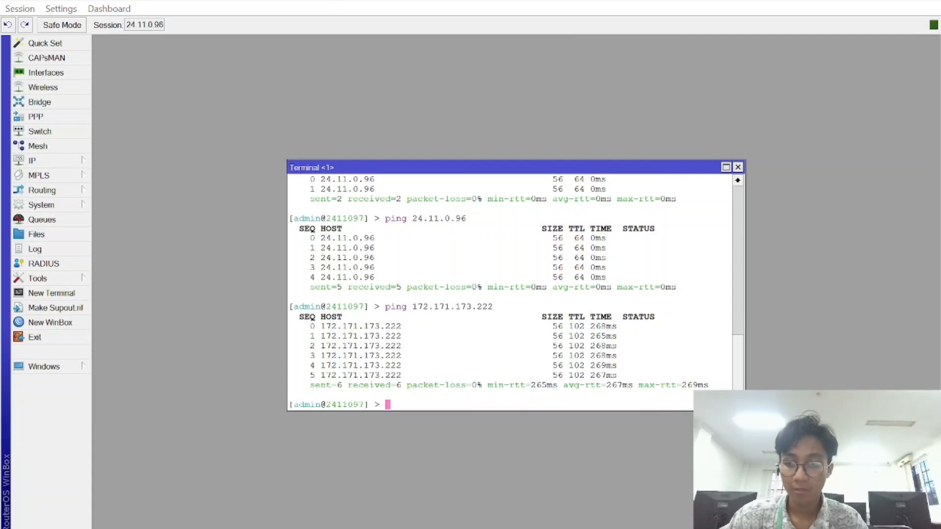
key(super)
click(294, 32)
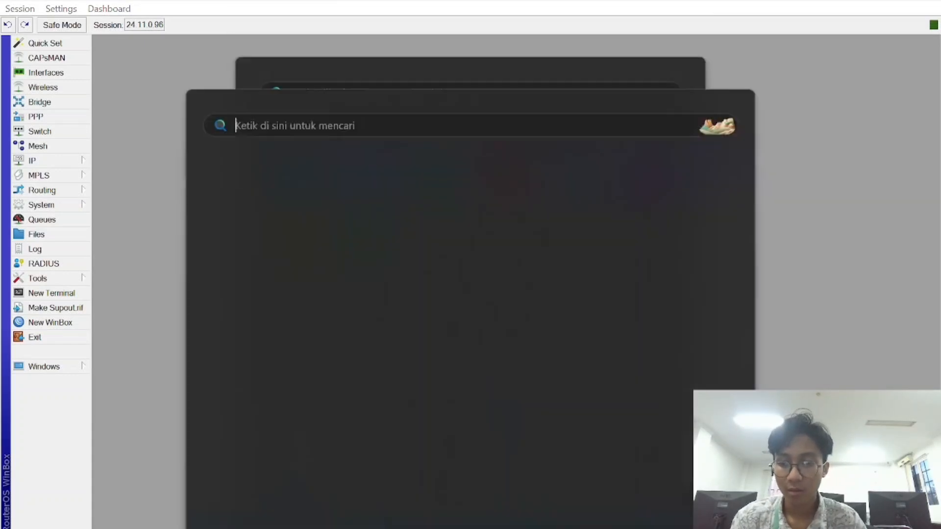
click(308, 131)
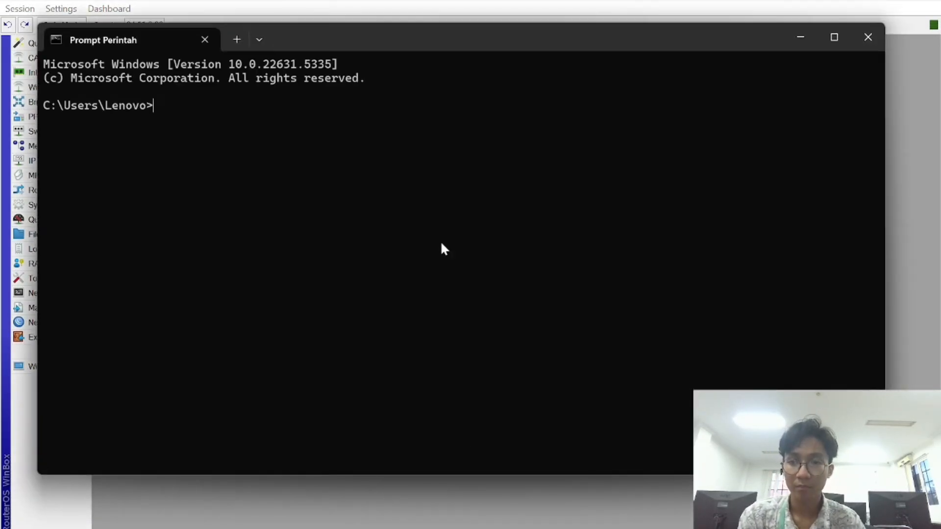
text(ipconfig)
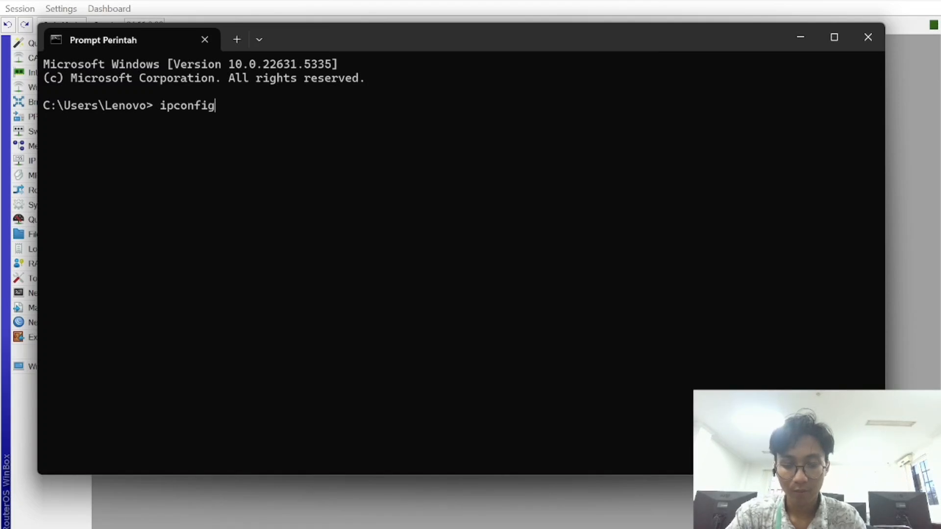
key(Return)
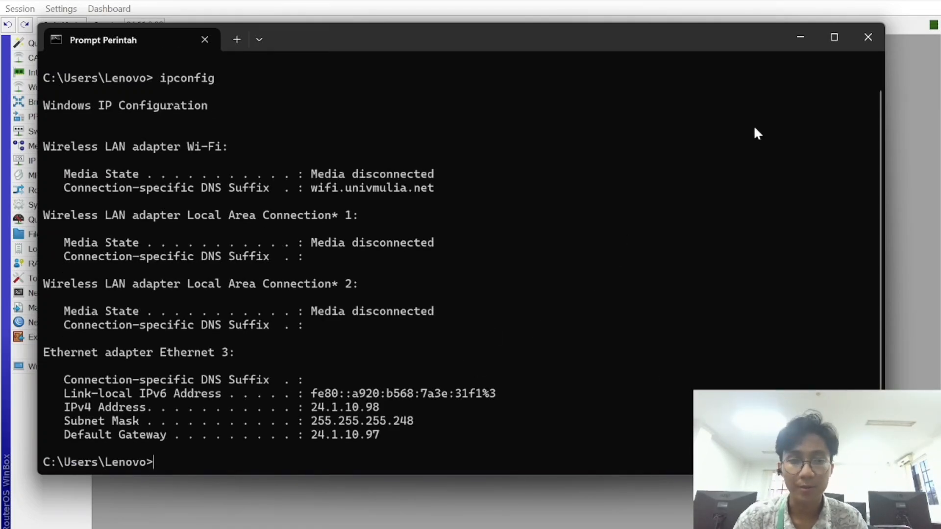
click(868, 36)
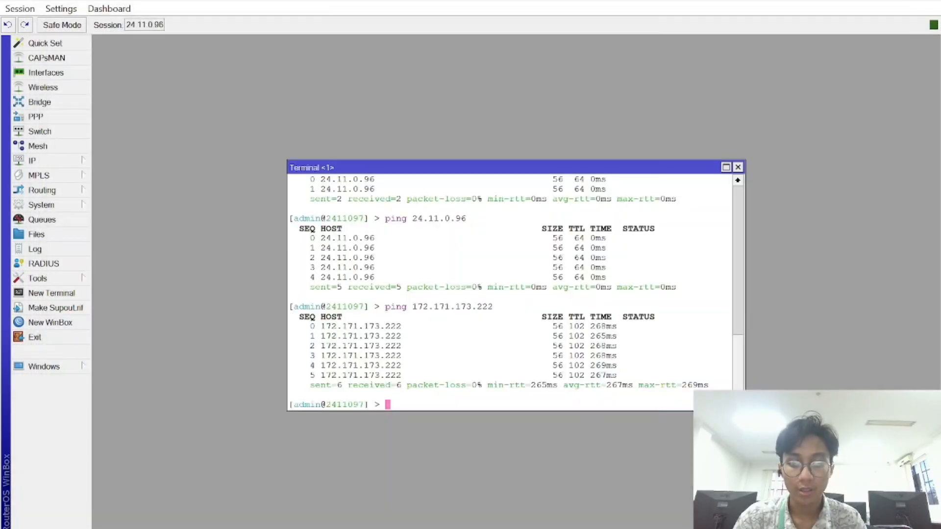
Switch to Chrome, close the open RCTI page, and start a fresh browser window with the Person 1 profile
click(856, 1)
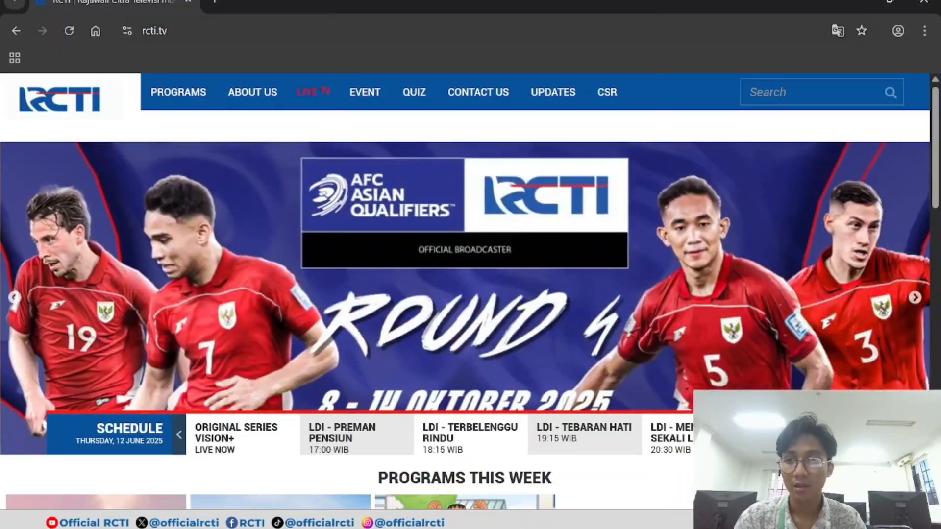
click(190, 1)
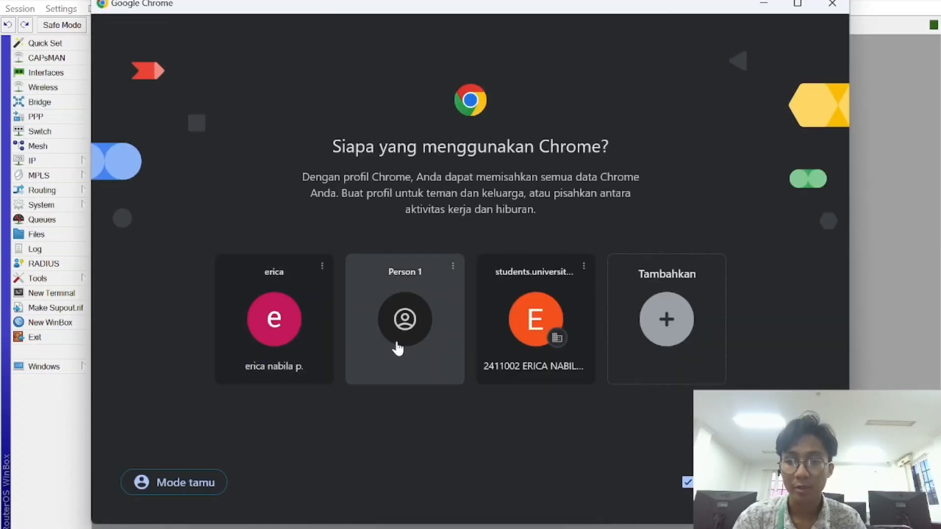
click(396, 338)
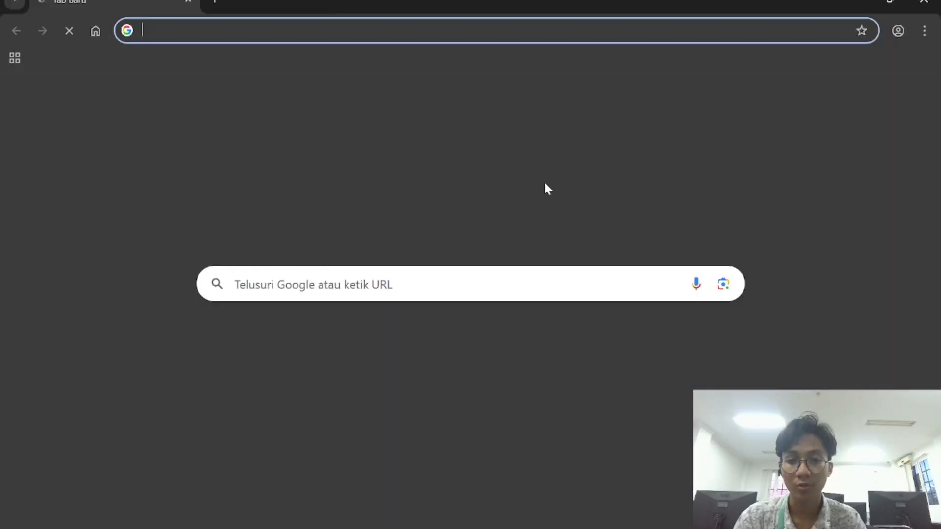
Load rcti.tv in the browser to test internet access and dismiss the translation offer
text(rc)
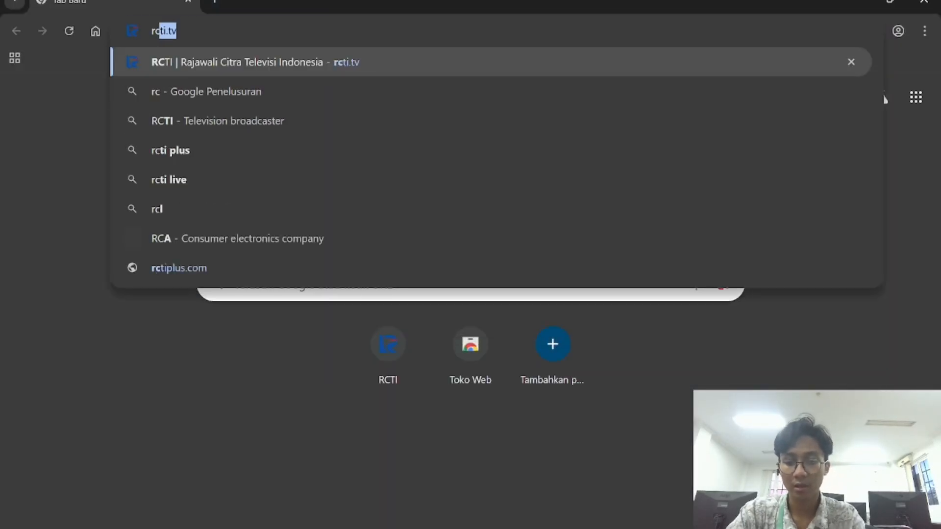
text(ti.tv)
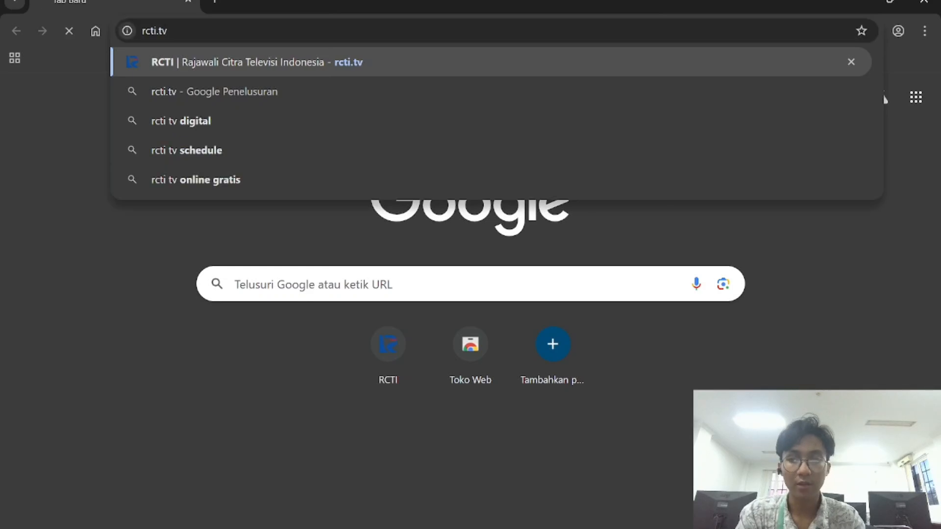
key(Return)
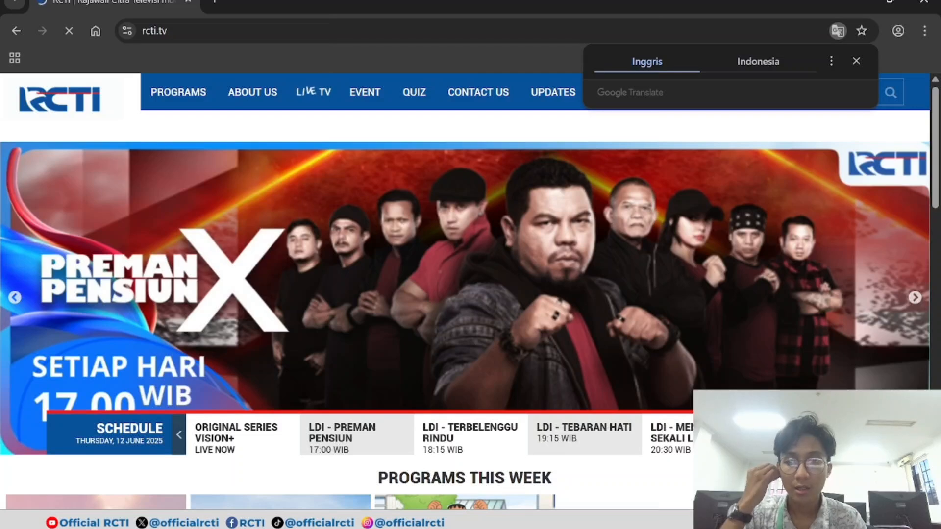
click(856, 61)
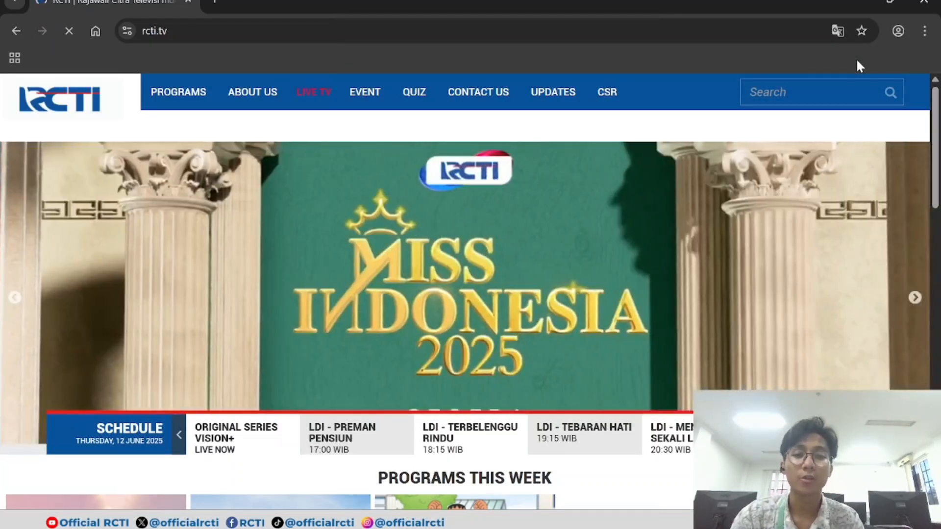
mouse_move(936, 169)
mouse_down()
mouse_move(937, 217)
mouse_move(937, 166)
mouse_move(924, 246)
mouse_move(938, 165)
mouse_up()
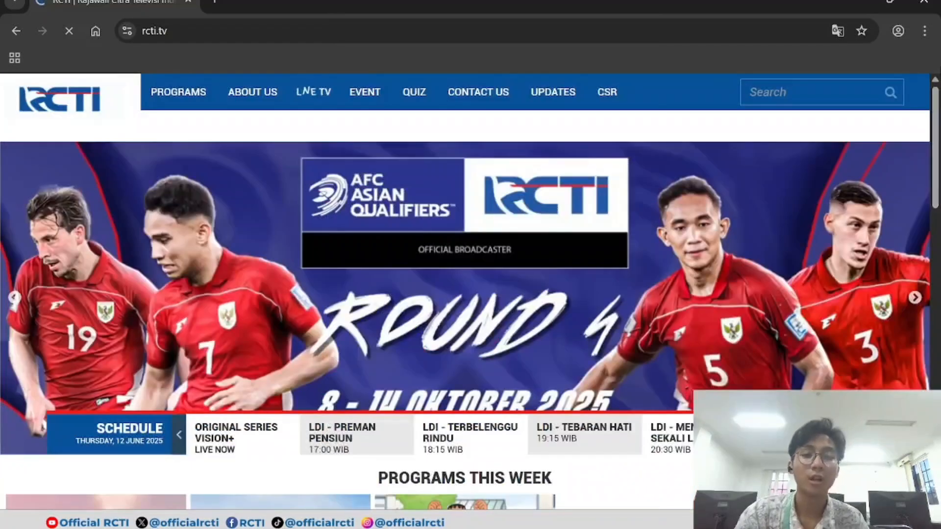